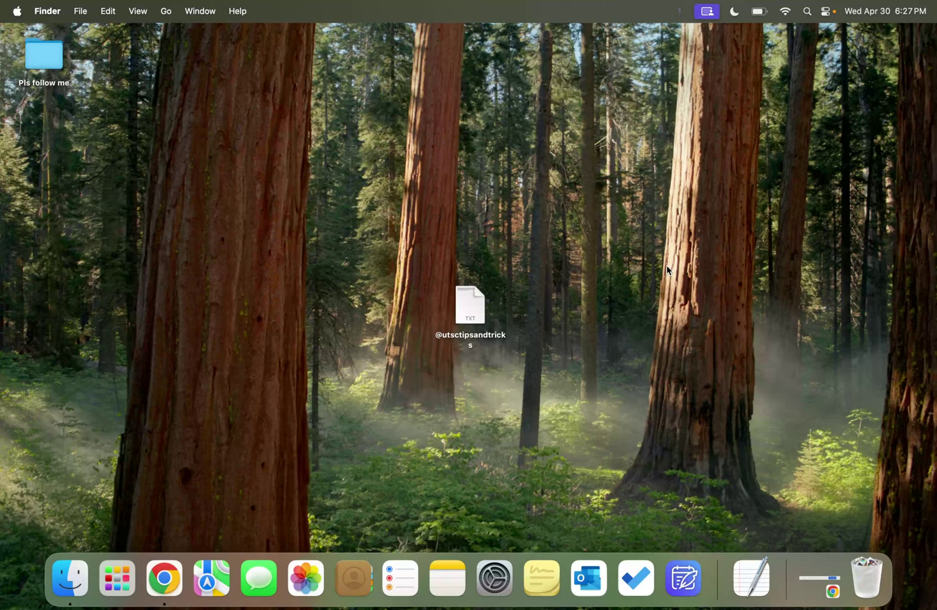
double_click(460, 305)
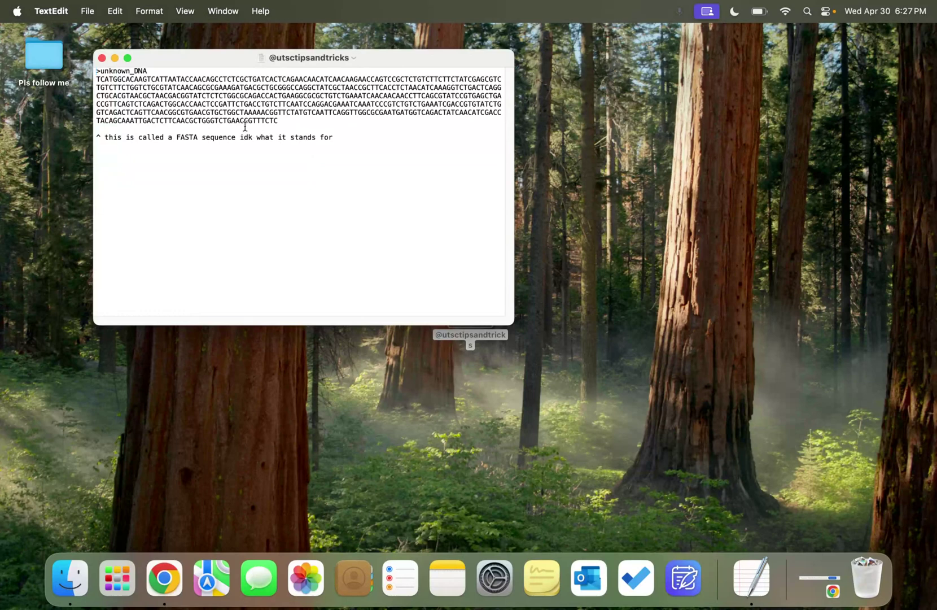
triple_click(247, 105)
key("super+c")
key("super+Tab")
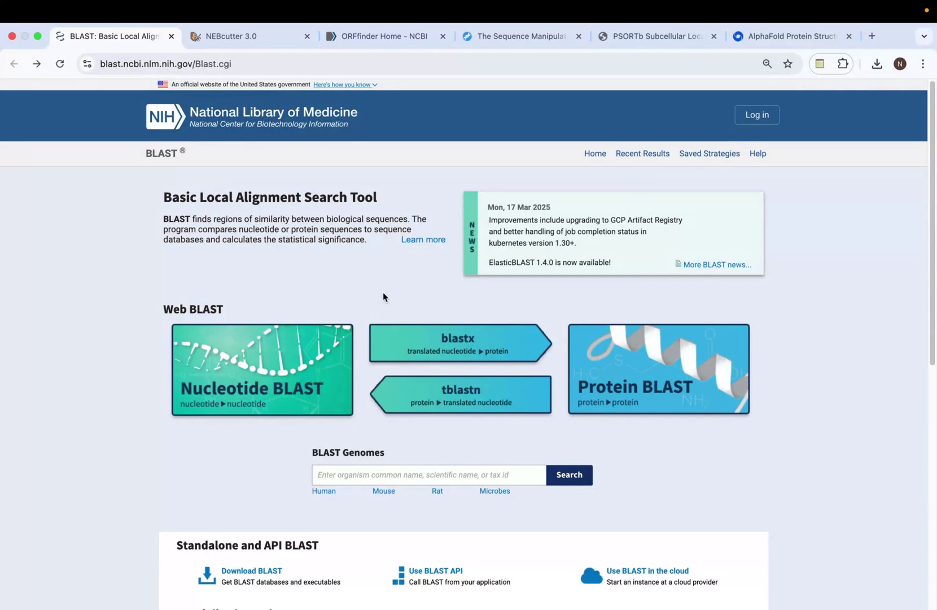
- Run a Nucleotide BLAST search with the copied DNA sequence as query, using the core_nt database and megablast
left_click(258, 366)
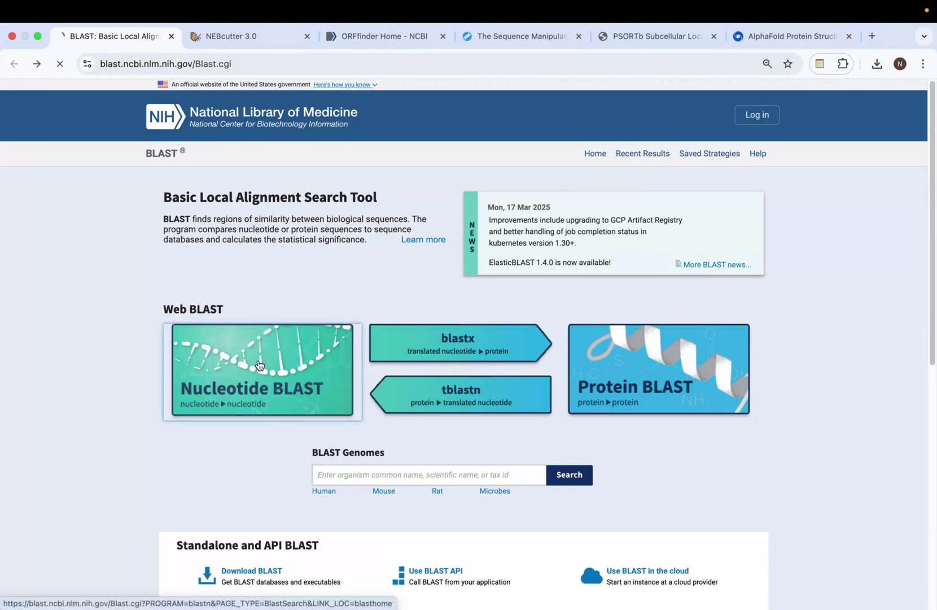
left_click(150, 251)
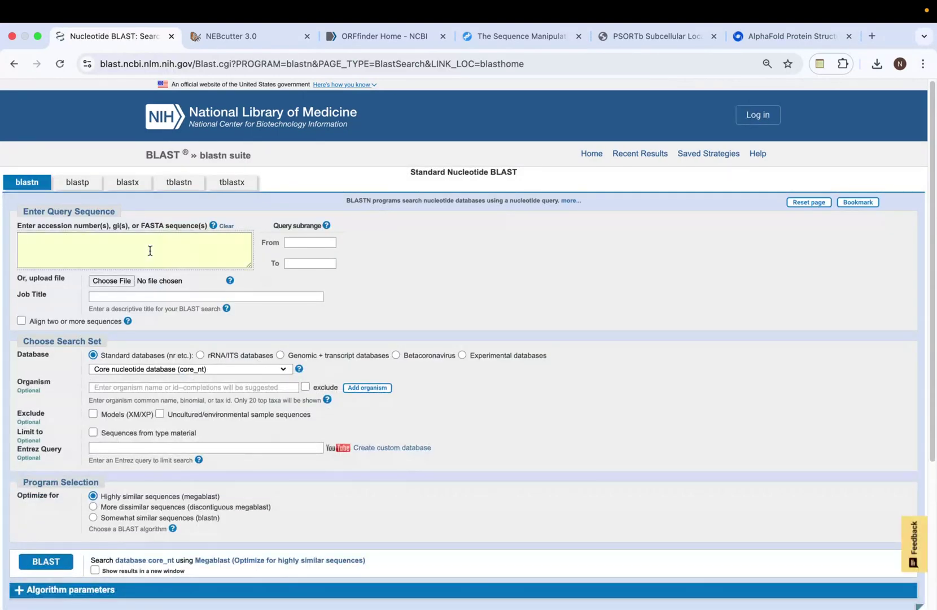
key("super+v")
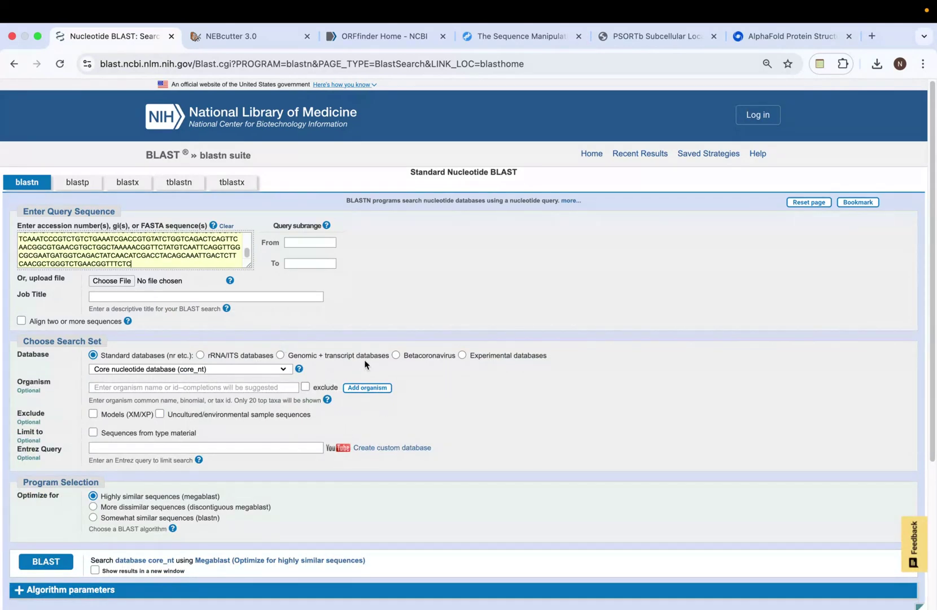
scroll(364, 360, "down", 5)
left_click(52, 356)
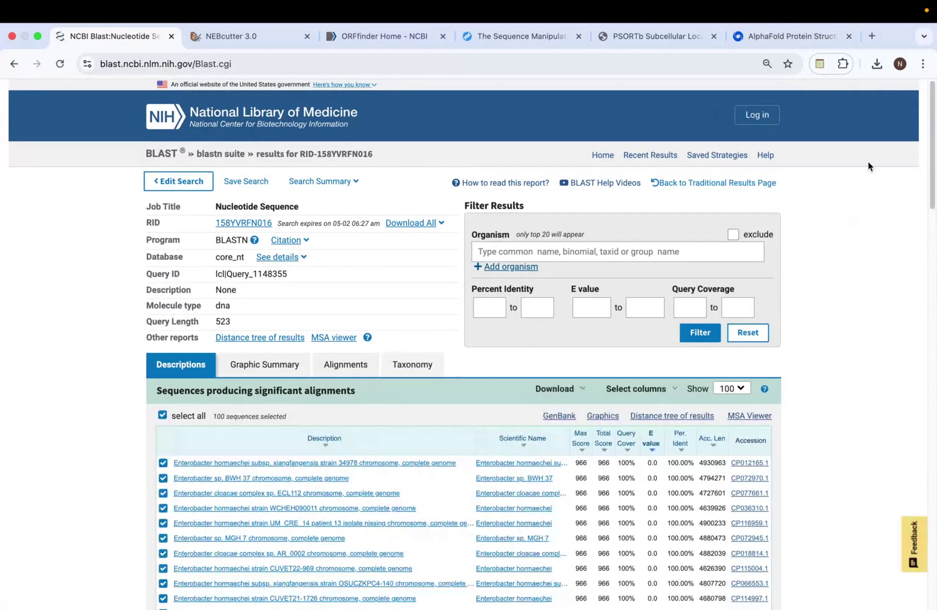
- Reset the page zoom to 100% and examine the alignment of the first hit, Enterobacter hormaechei subsp. xiangfangensis strain 34978
left_click(767, 63)
left_click(771, 90)
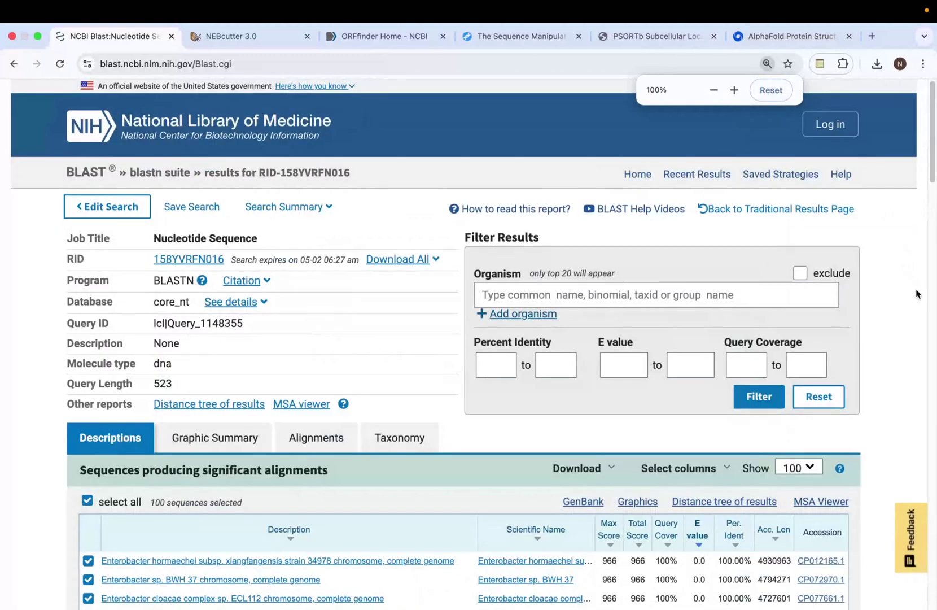
scroll(875, 299, "down", 5)
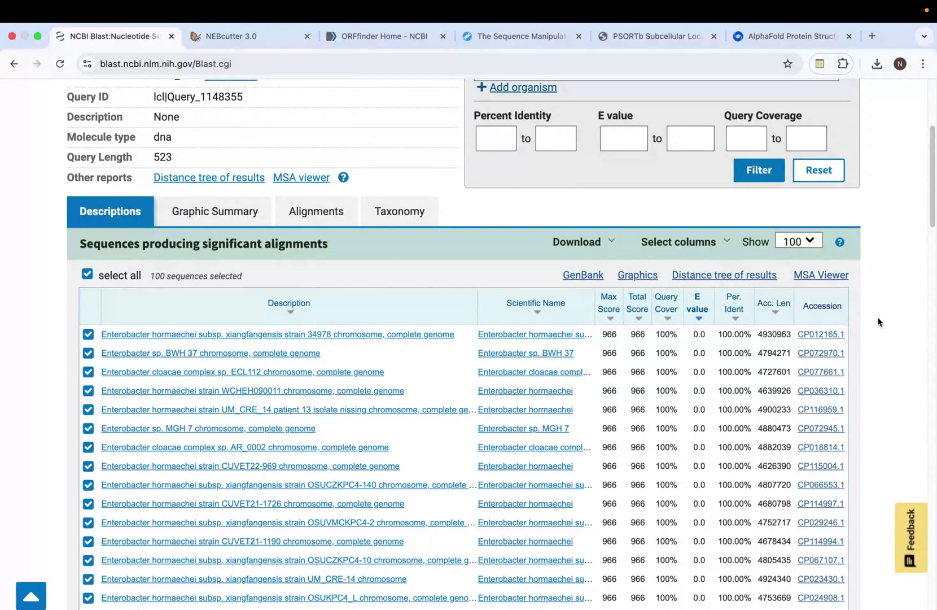
scroll(877, 320, "down", 4)
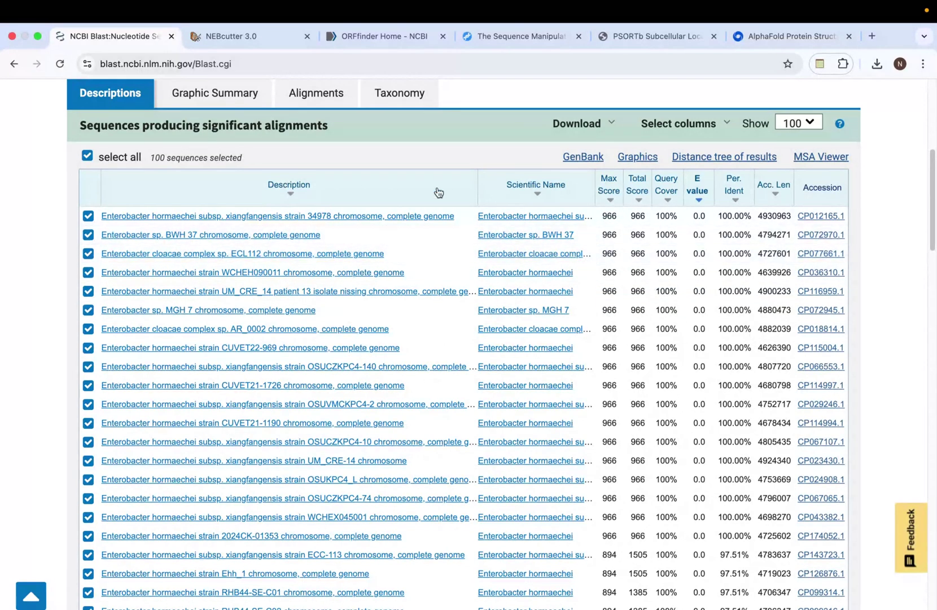
left_click(384, 216)
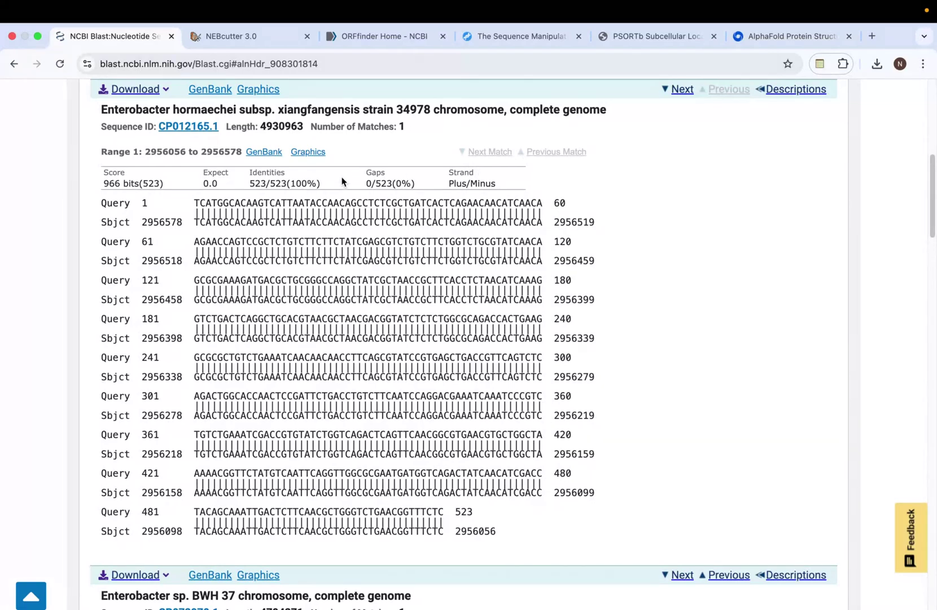
scroll(416, 224, "up", 1)
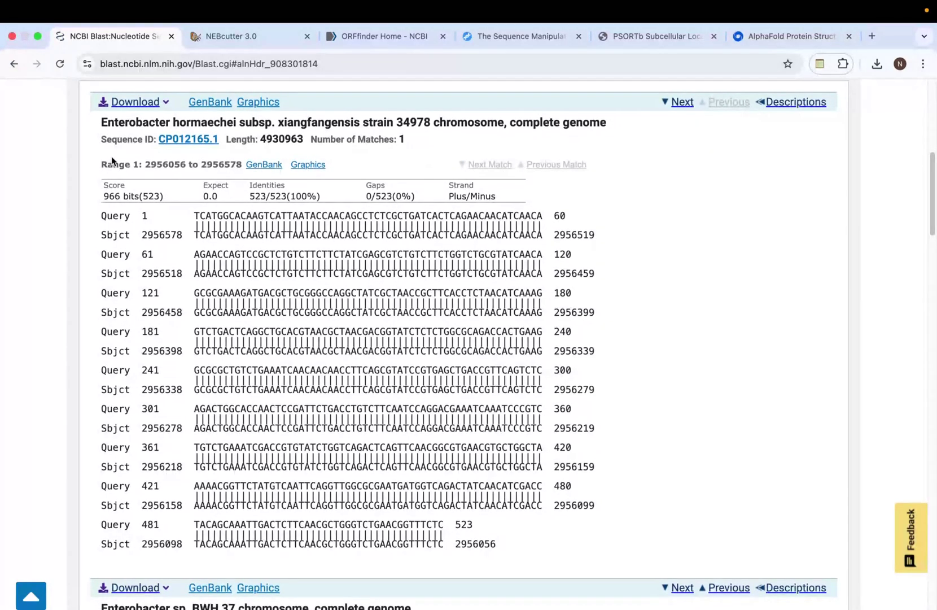
scroll(227, 456, "up", 5)
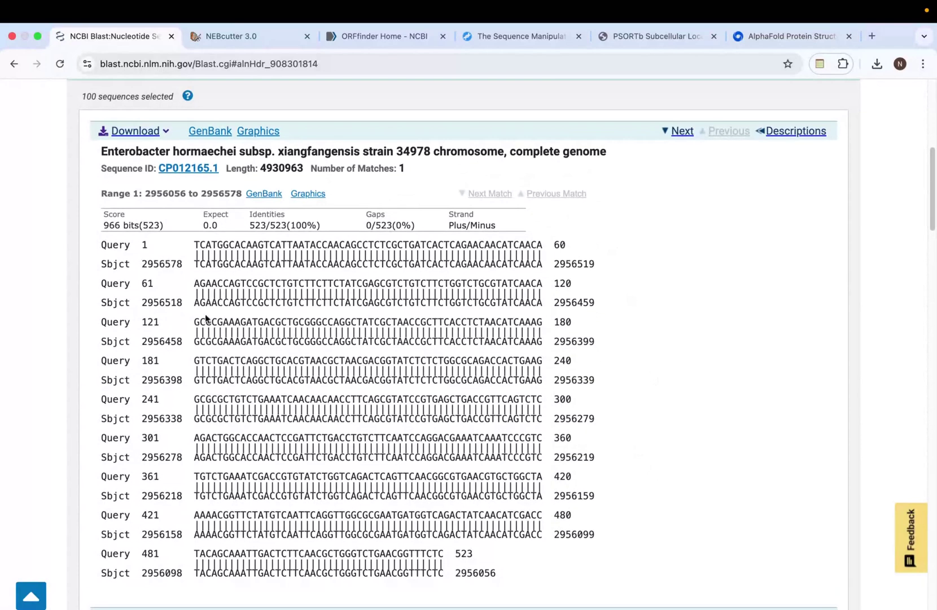
- Return to the hit descriptions and compare the percent identity of the listed Enterobacter sequences
left_click(110, 194)
scroll(220, 210, "down", 1)
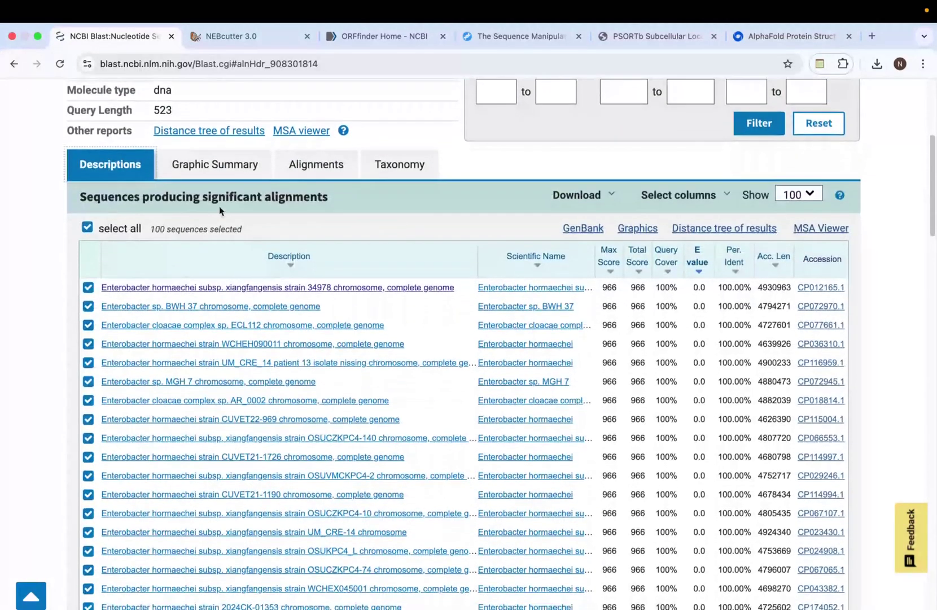
scroll(689, 287, "down", 10)
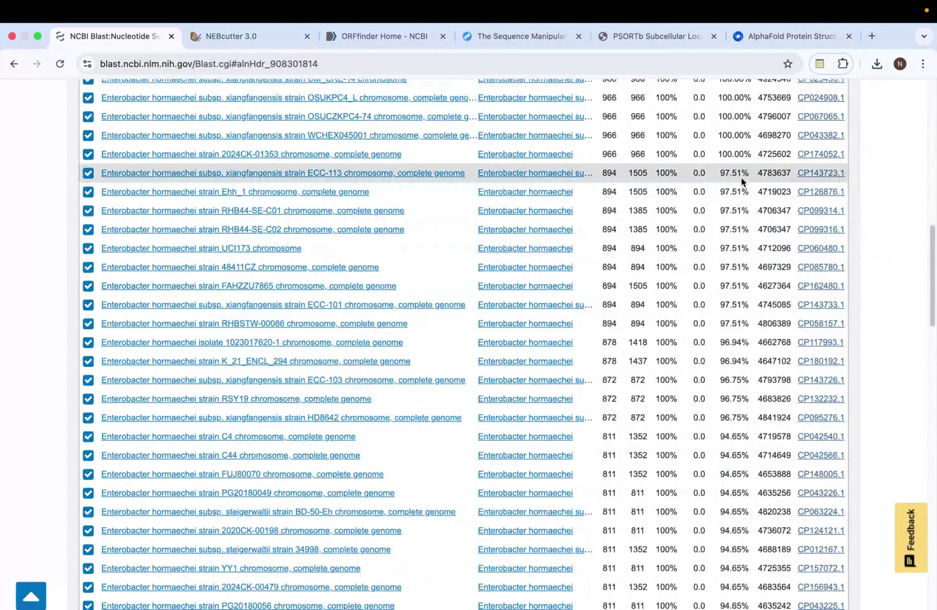
scroll(742, 183, "up", 1)
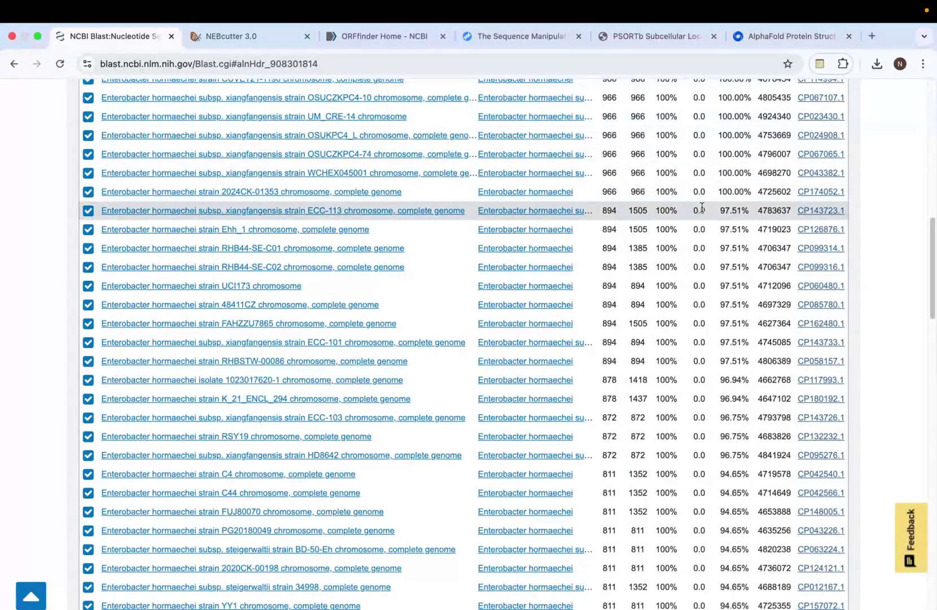
scroll(402, 273, "up", 5)
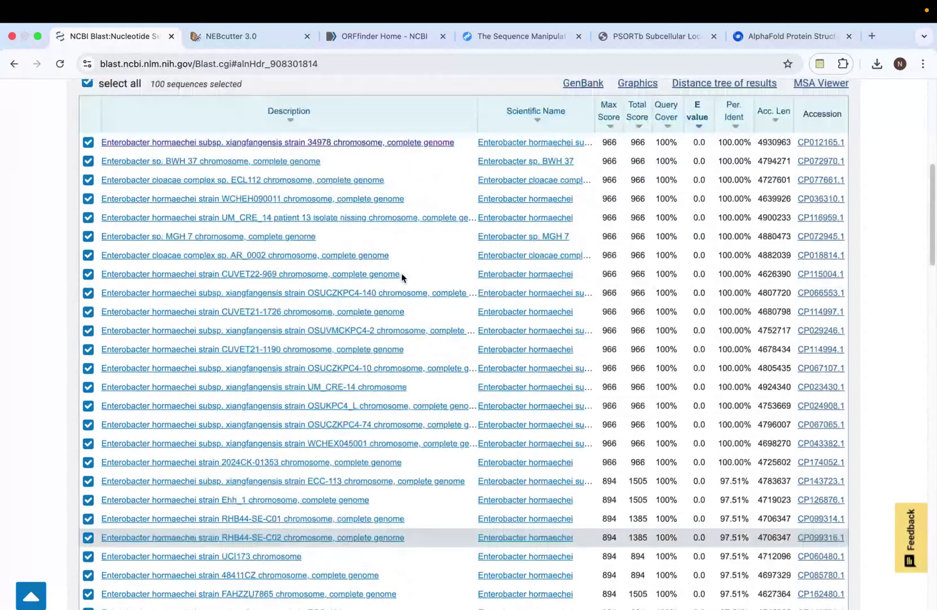
scroll(401, 272, "up", 7)
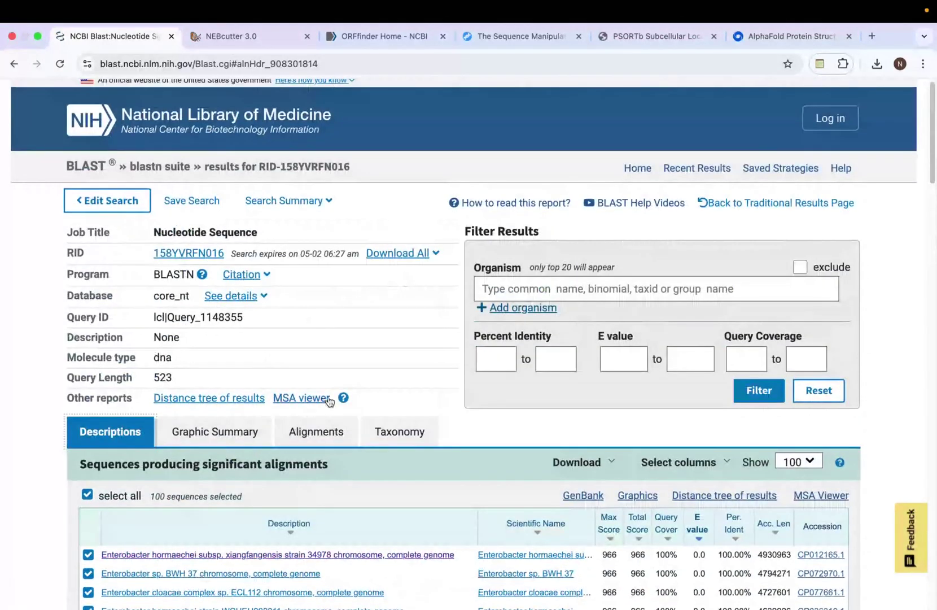
- Submit the copied DNA sequence to NEBcutter as text and open its custom digest
left_click(257, 42)
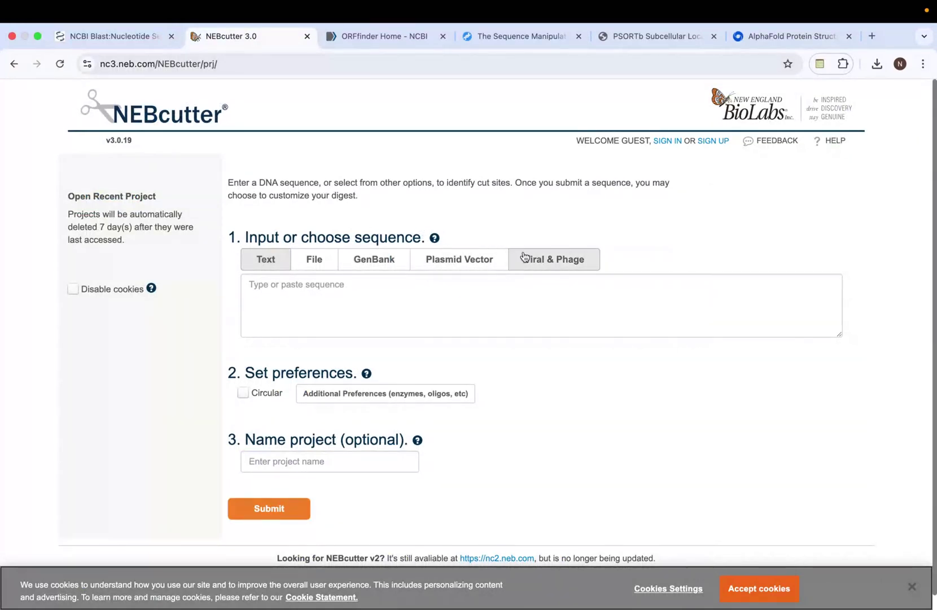
left_click(429, 287)
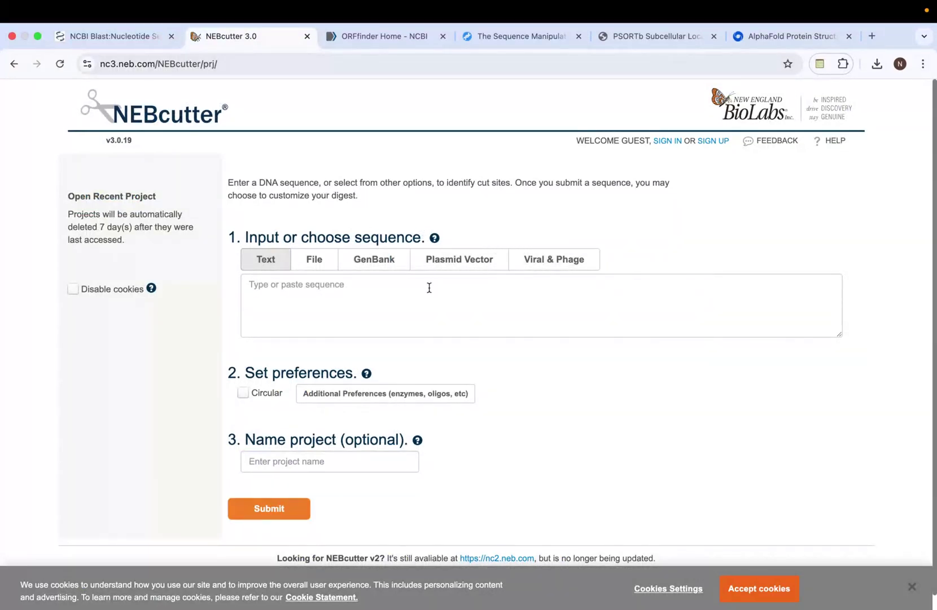
key("super+v")
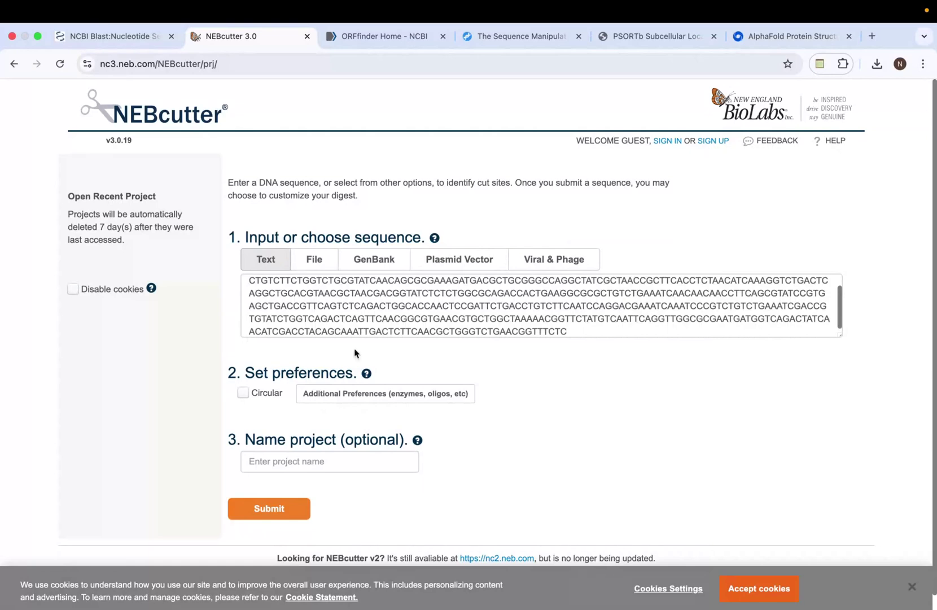
left_click(282, 509)
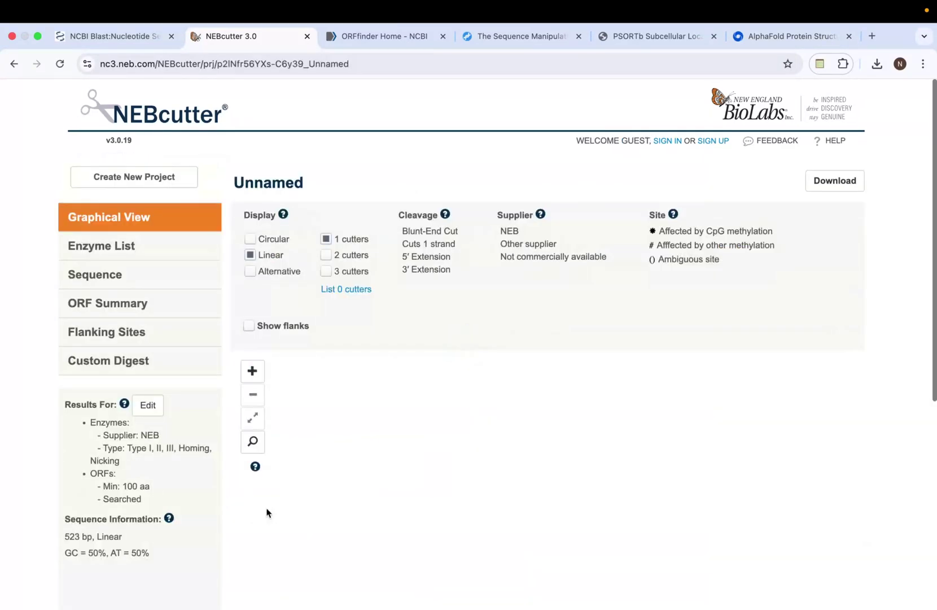
scroll(809, 351, "down", 1)
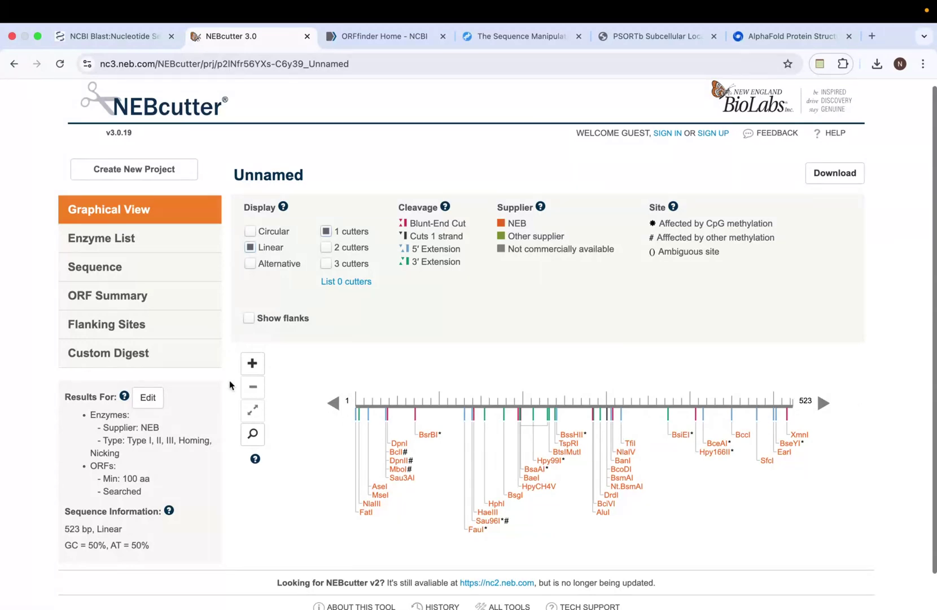
left_click(182, 362)
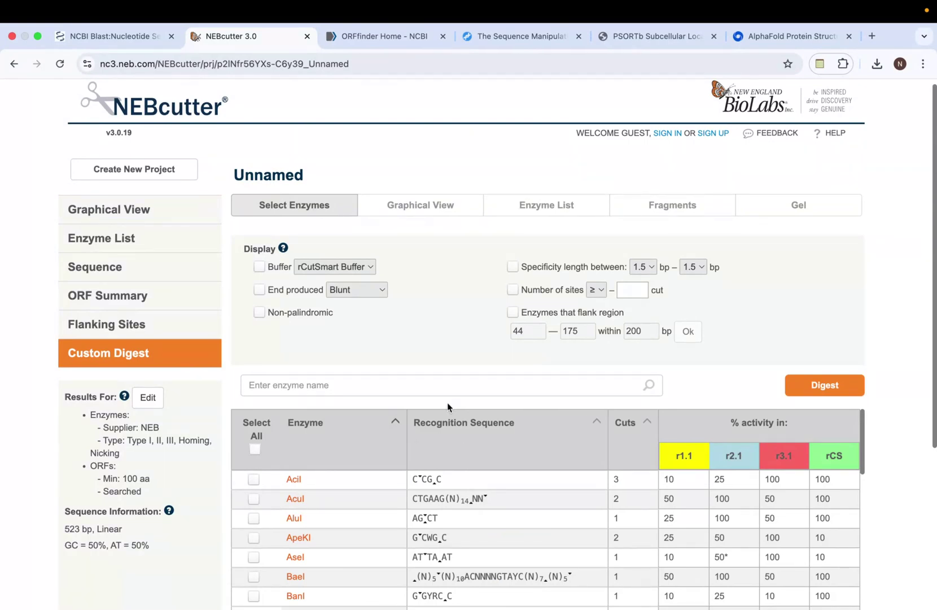
- Try to find ecori in the custom digest's enzyme table and clear the search
left_click(403, 385)
type("ecori")
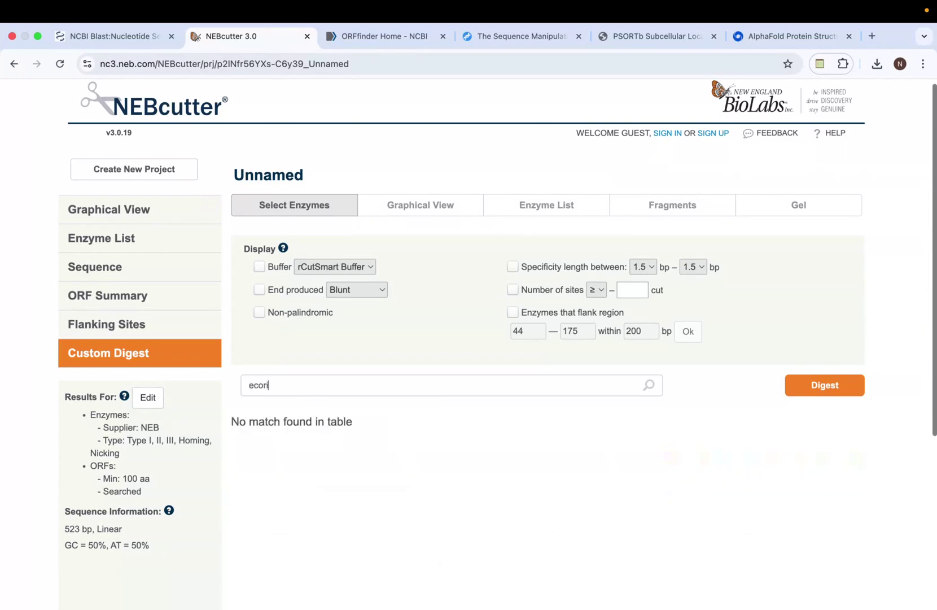
key("BackSpace")
key("BackSpace")
key("BackSpace")
key("BackSpace")
key("BackSpace")
- Select the enzymes BaeI, DpnII, HhaI and FatI and run the custom digest
scroll(878, 458, "down", 5)
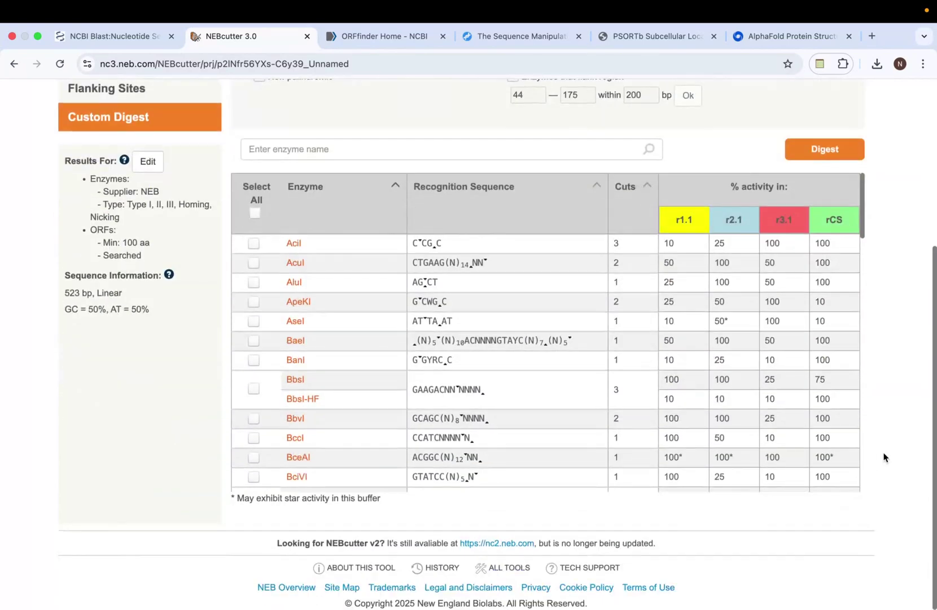
left_click(253, 338)
scroll(251, 347, "down", 6)
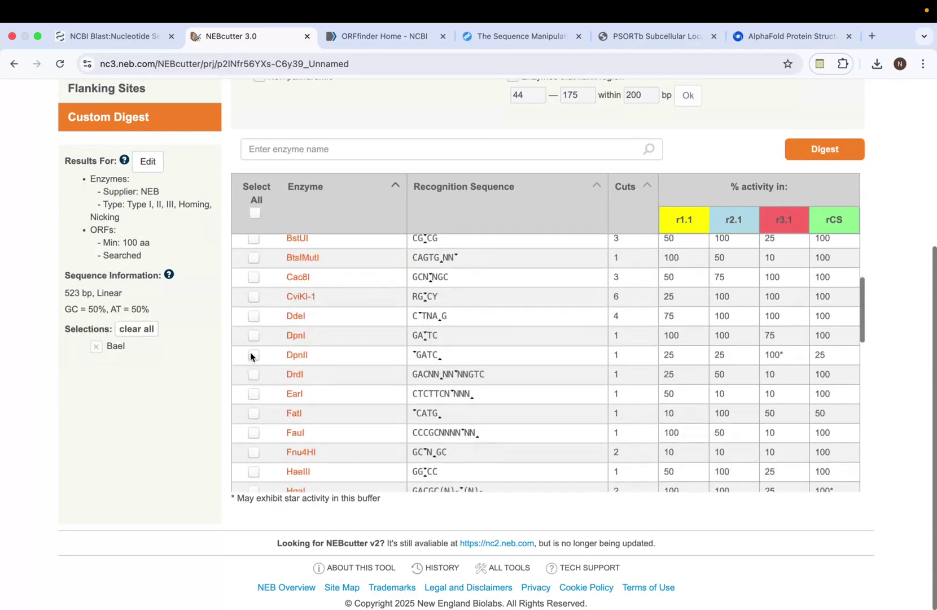
left_click(250, 353)
scroll(252, 356, "down", 4)
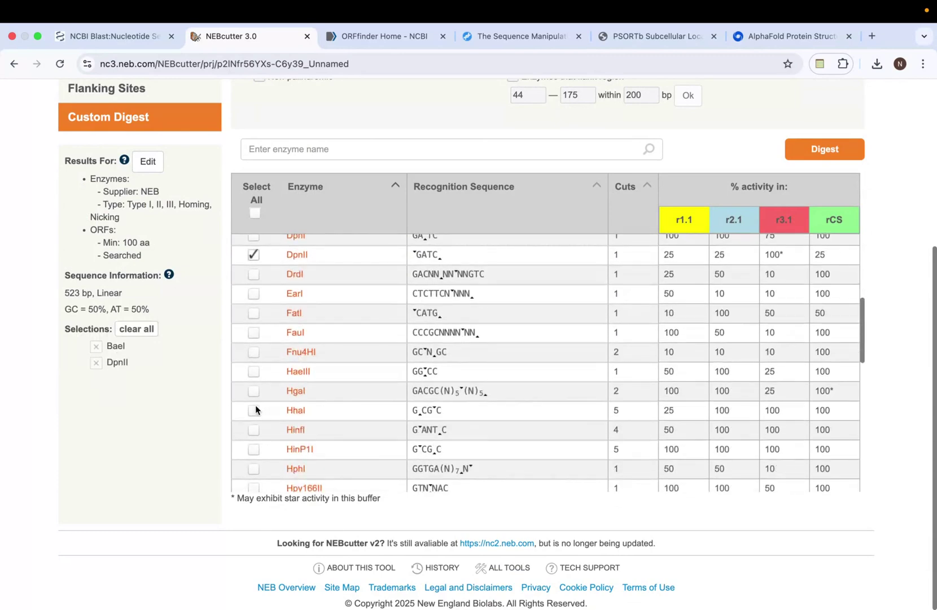
left_click(254, 410)
left_click(254, 314)
left_click(817, 149)
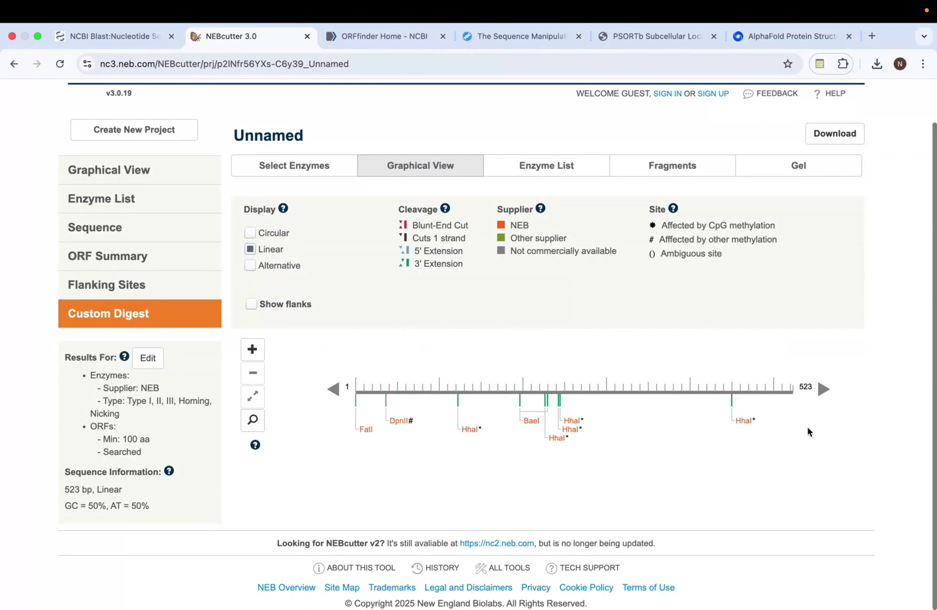
- Show the digest as a gel with 1.4% agarose and the Lambda - HindIII Digest marker
scroll(808, 431, "up", 2)
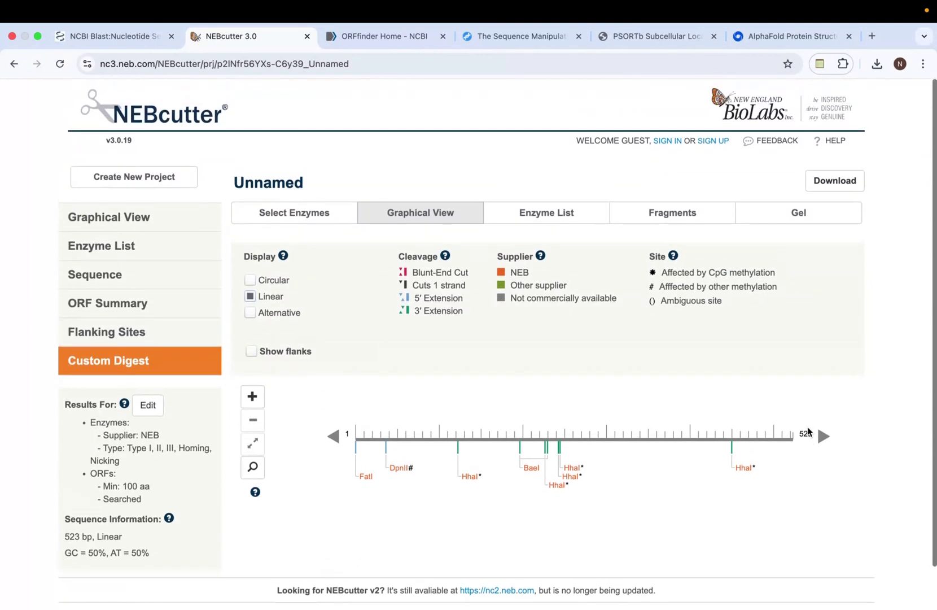
left_click(795, 226)
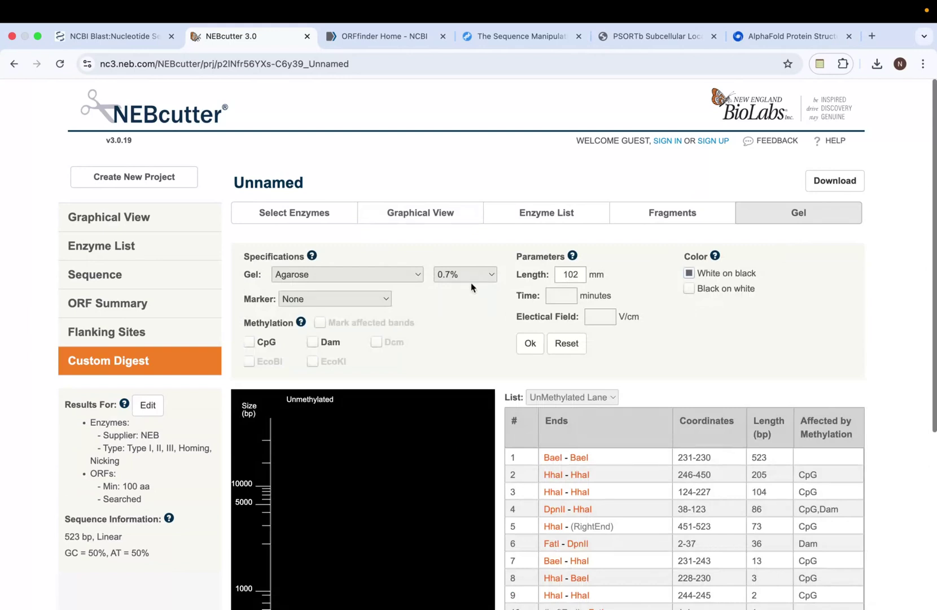
scroll(435, 368, "down", 3)
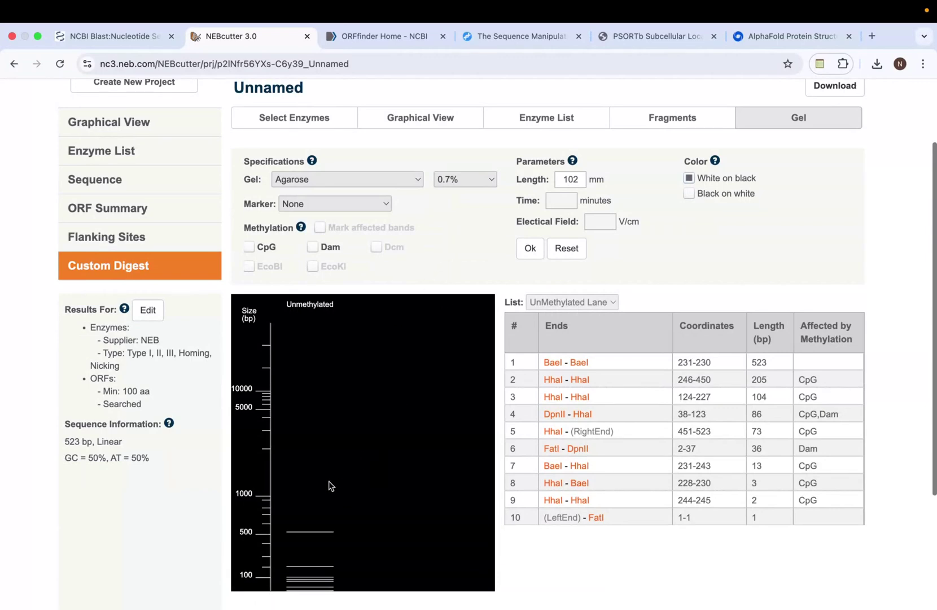
left_click(463, 176)
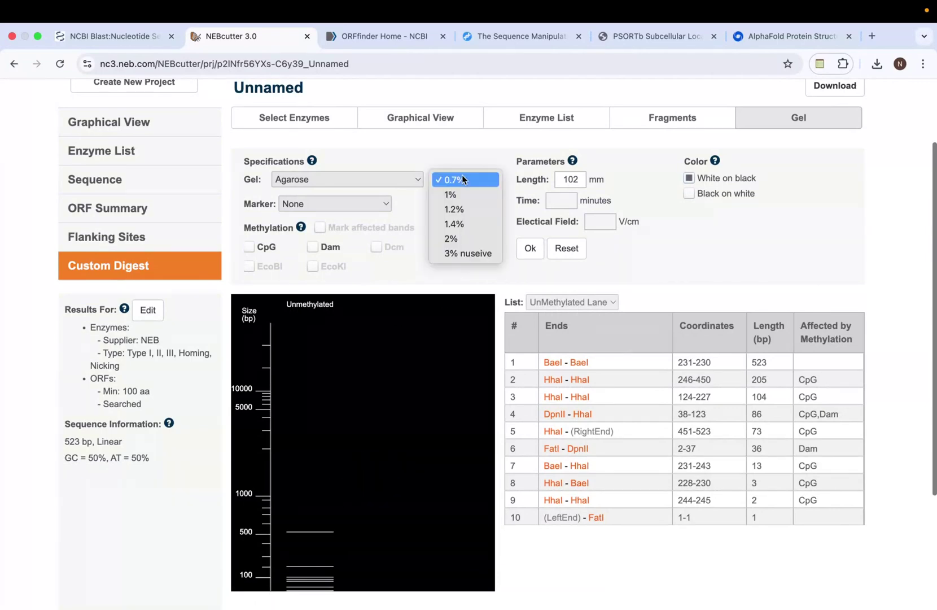
left_click(462, 223)
left_click(354, 208)
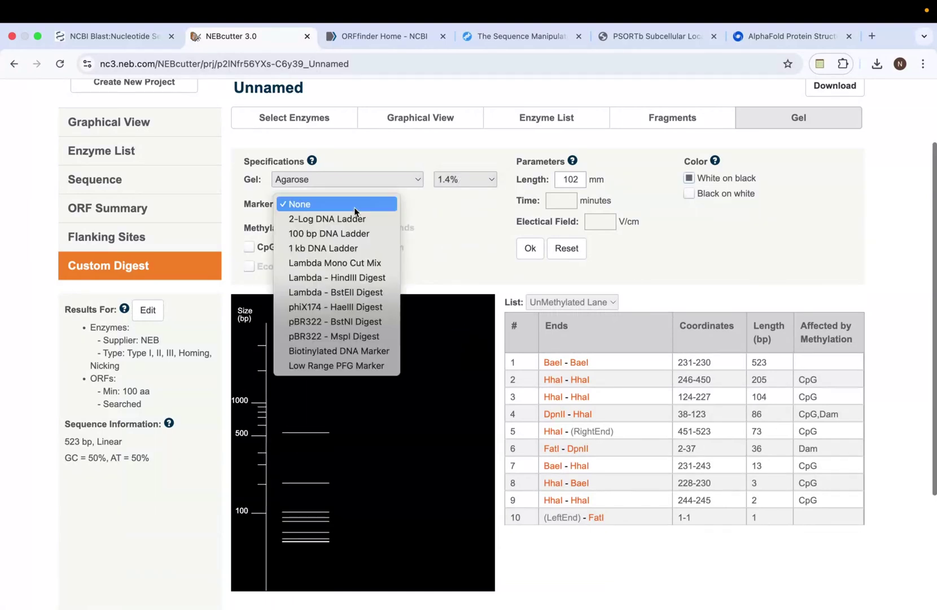
left_click(376, 276)
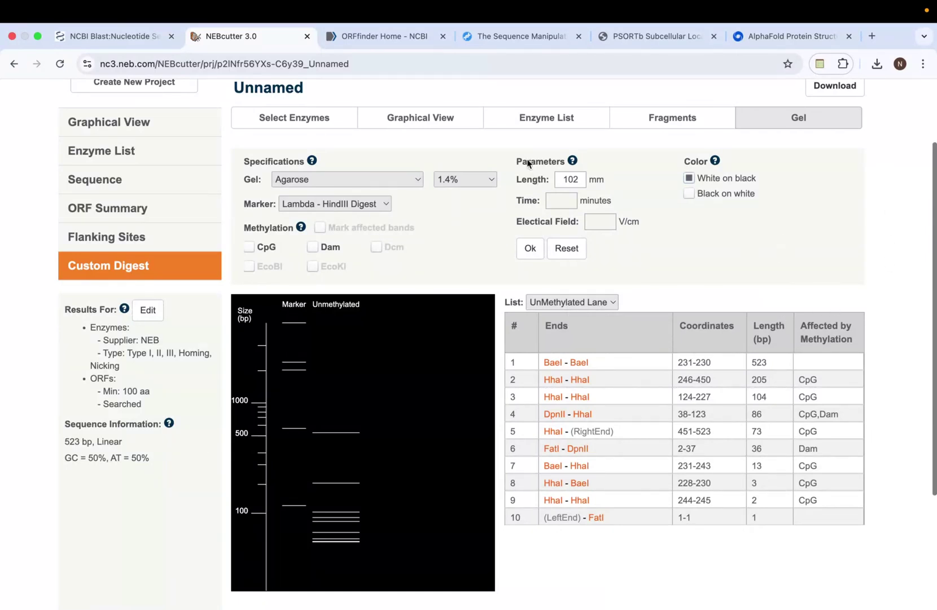
- View the custom digest's cut sites in the graphical view again
left_click(529, 119)
left_click(446, 117)
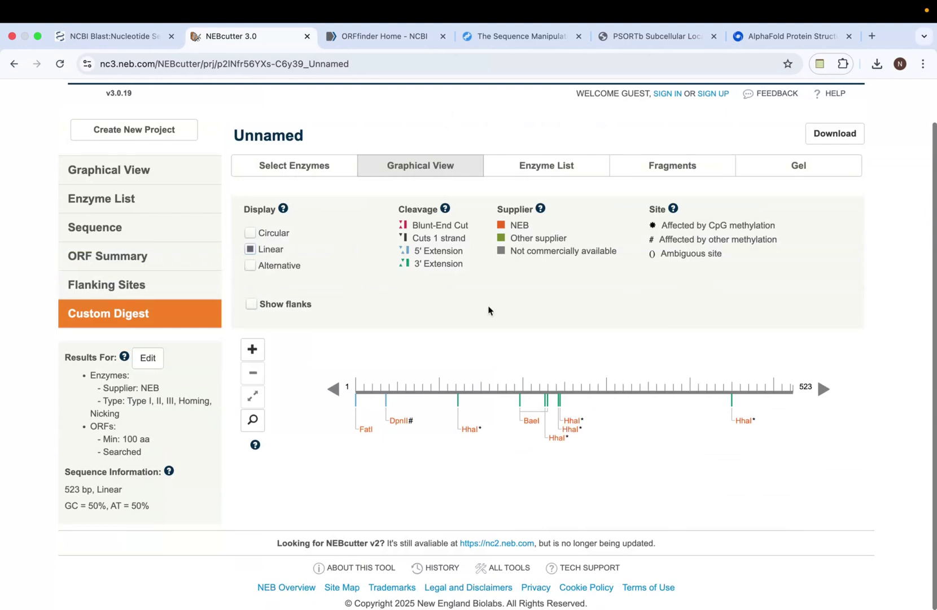
- Revisit the custom digest's enzyme selection and the graphical view of the whole sequence
left_click(278, 167)
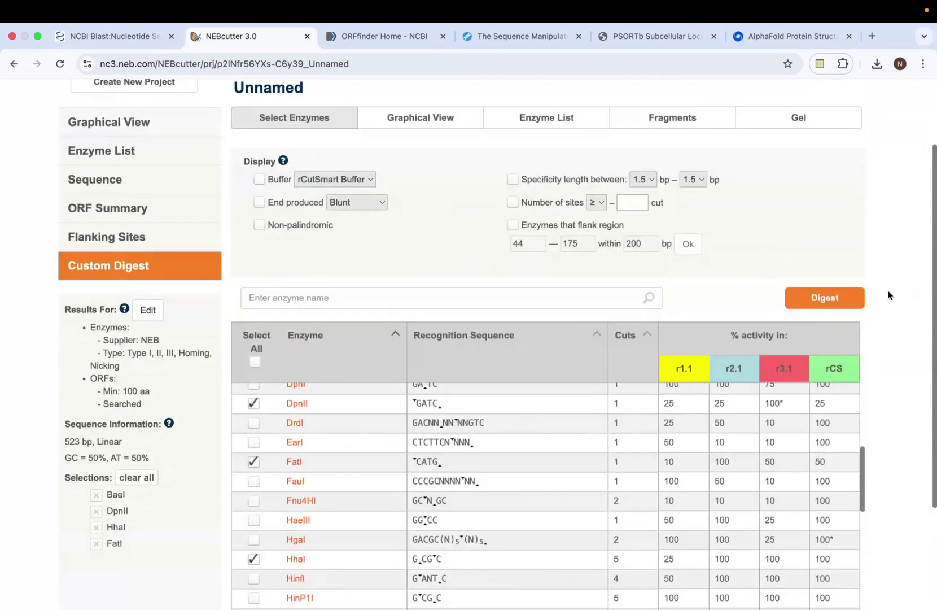
left_click(151, 123)
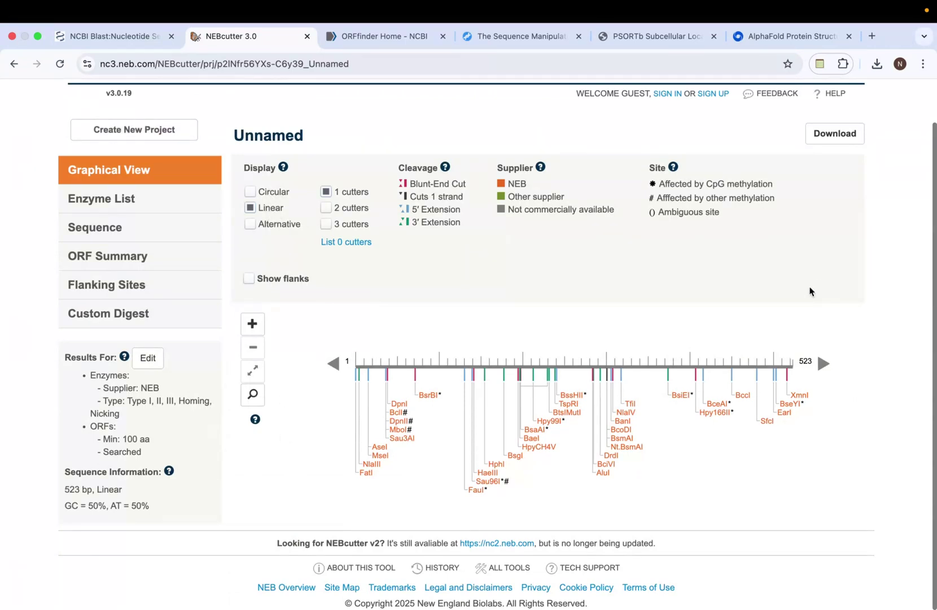
- Switch to ORFfinder, paste the DNA sequence as the query and submit it with the default search parameters
left_click(391, 39)
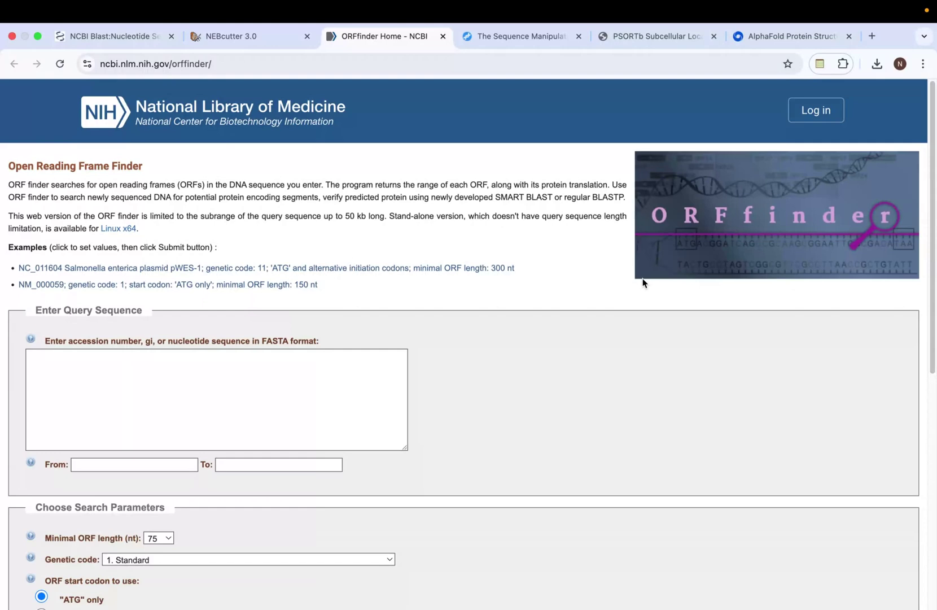
left_click(288, 386)
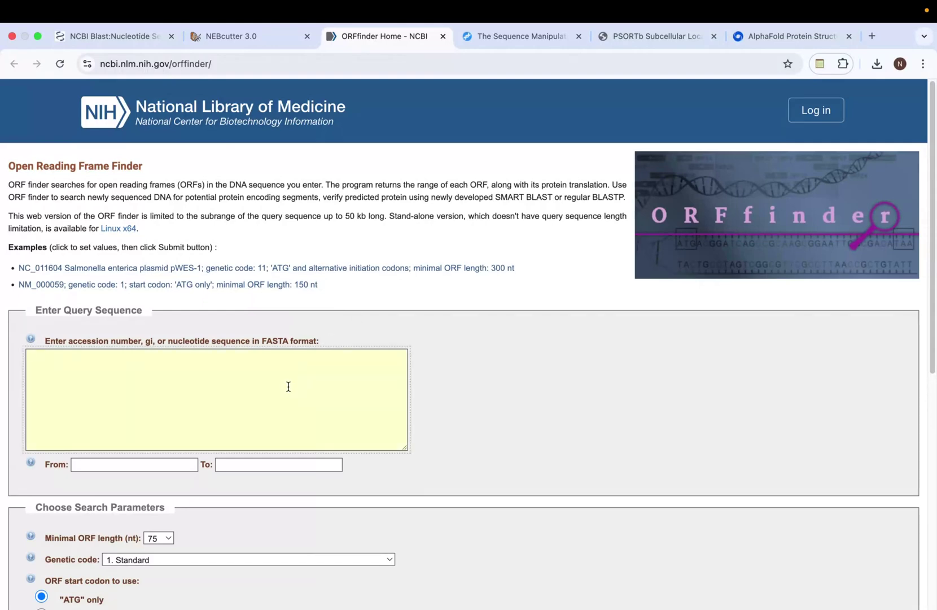
key("super+v")
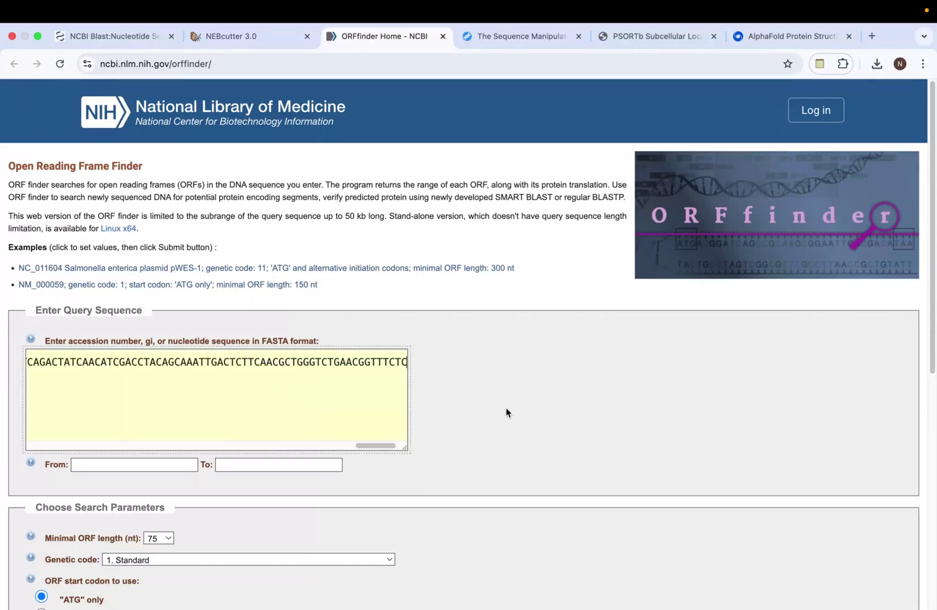
scroll(506, 407, "down", 5)
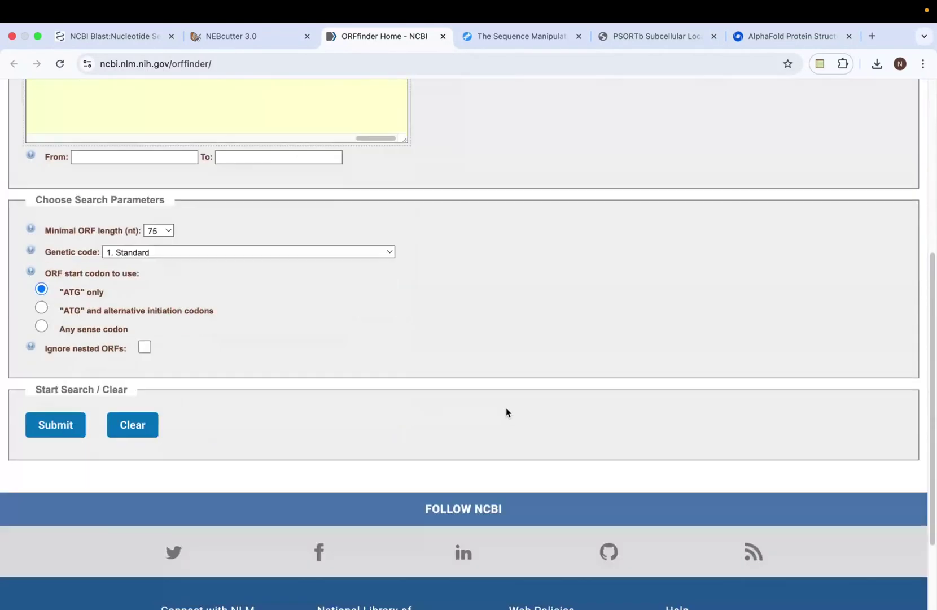
left_click(65, 431)
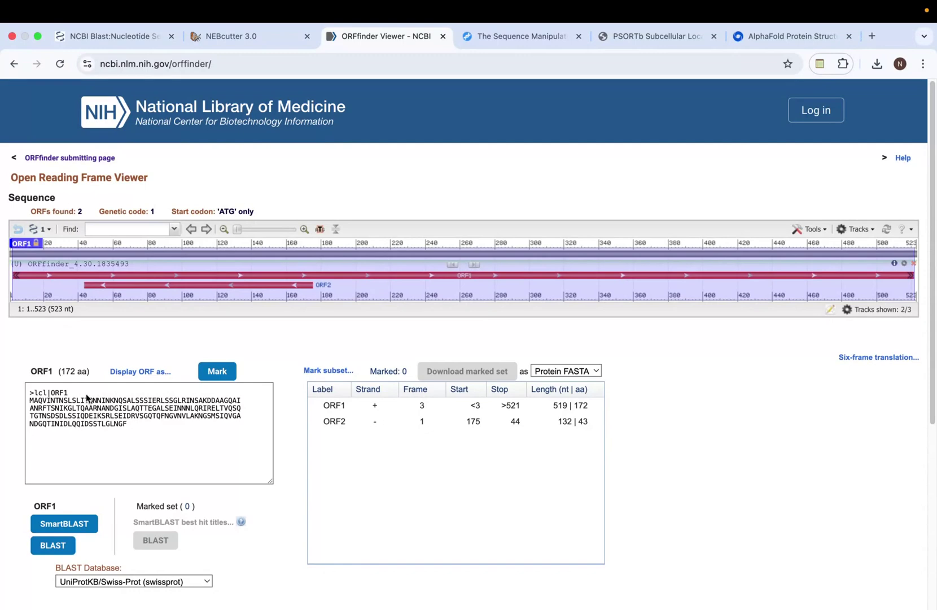
- In the Sequence Manipulation Suite, find and open the Protein Isoelectric Point tool and clear its sample sequences
left_click(520, 38)
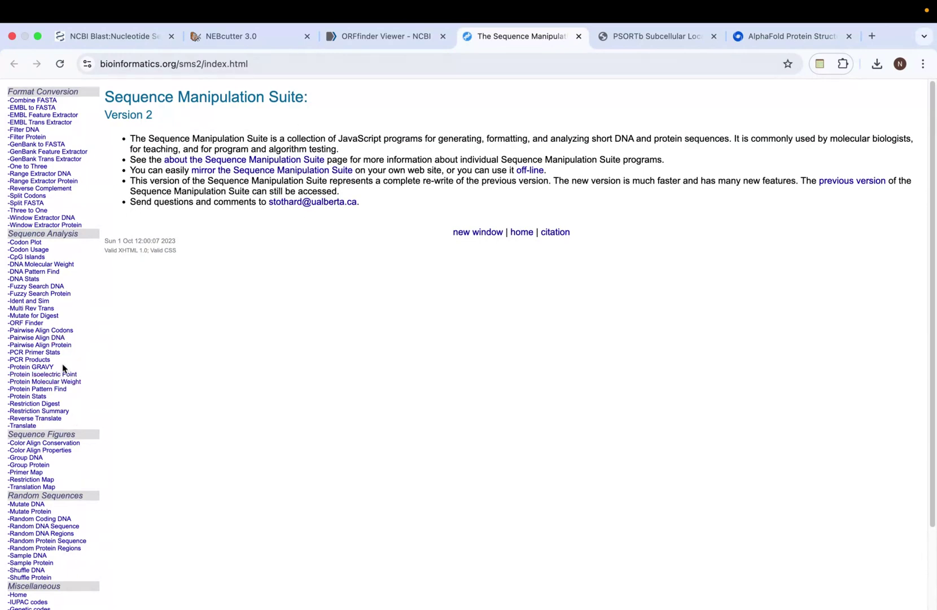
key("super+f")
type("protein")
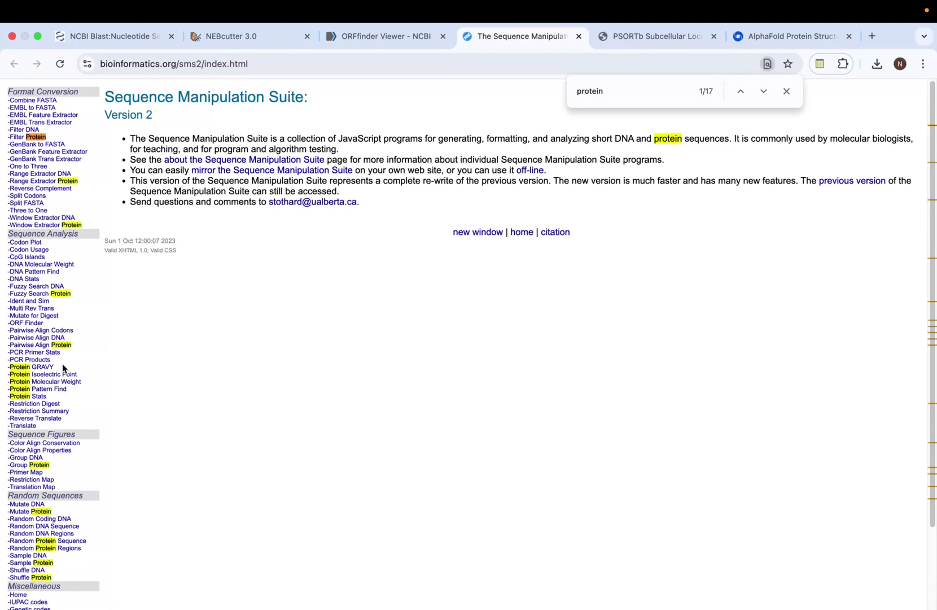
type(" iso")
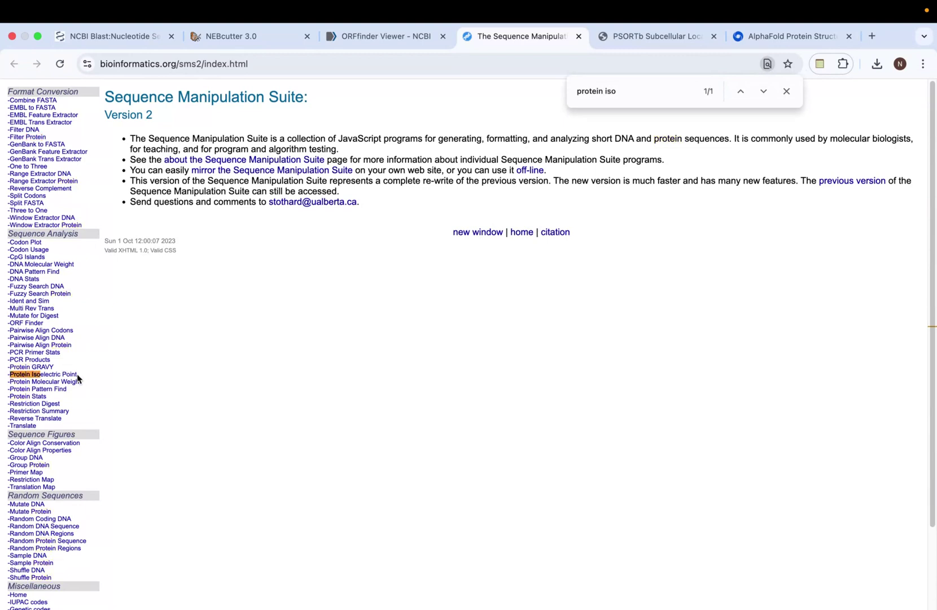
left_click(49, 376)
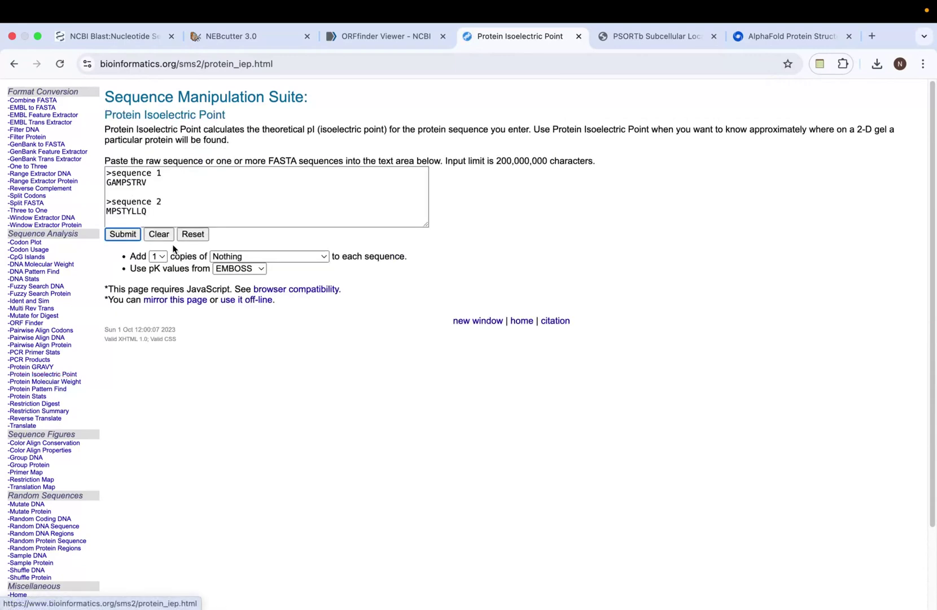
left_click(187, 202)
key("super+a")
key("BackSpace")
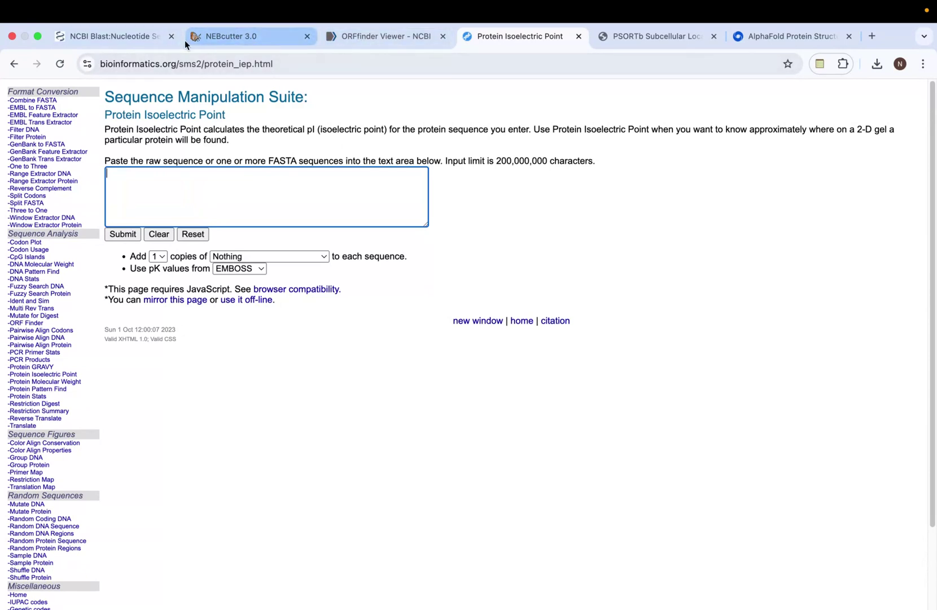
- Copy ORF1's amino acid sequence from the ORFfinder results, leaving out the FASTA header line
left_click(372, 35)
left_click(116, 410)
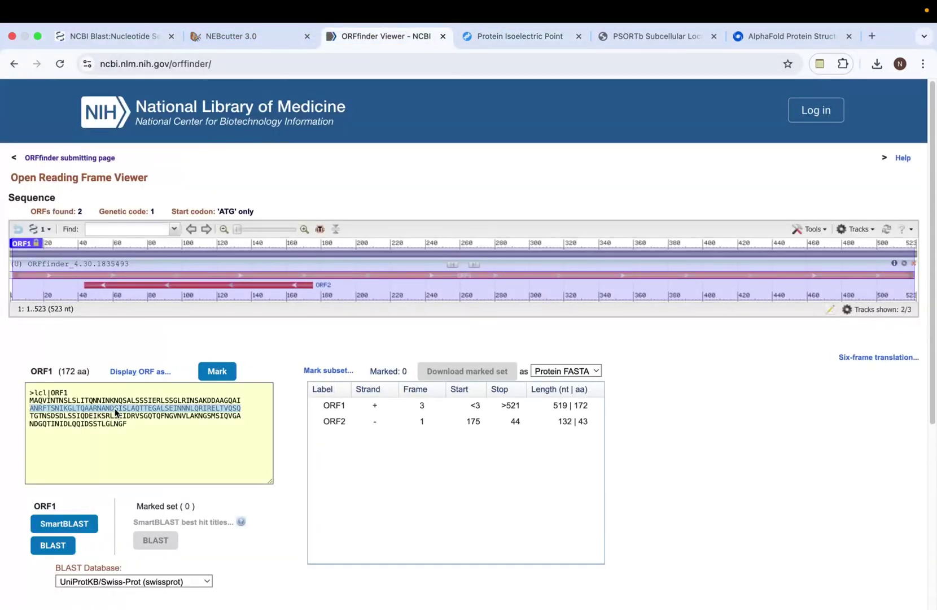
left_click_drag(27, 402, 157, 430)
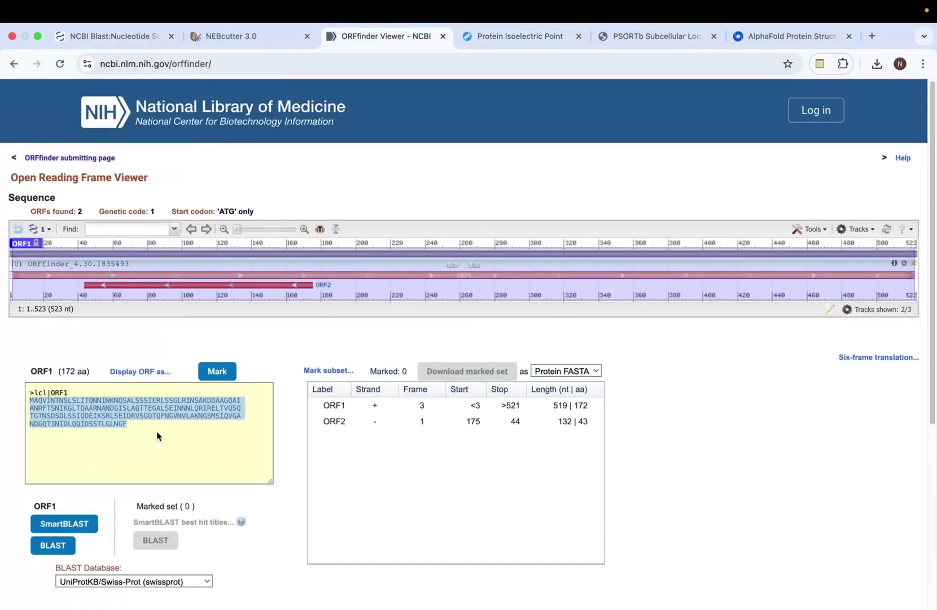
left_click(237, 402)
- Calculate the isoelectric point of the copied ORF1 protein sequence in the Sequence Manipulation Suite, and close the results page
left_click(500, 37)
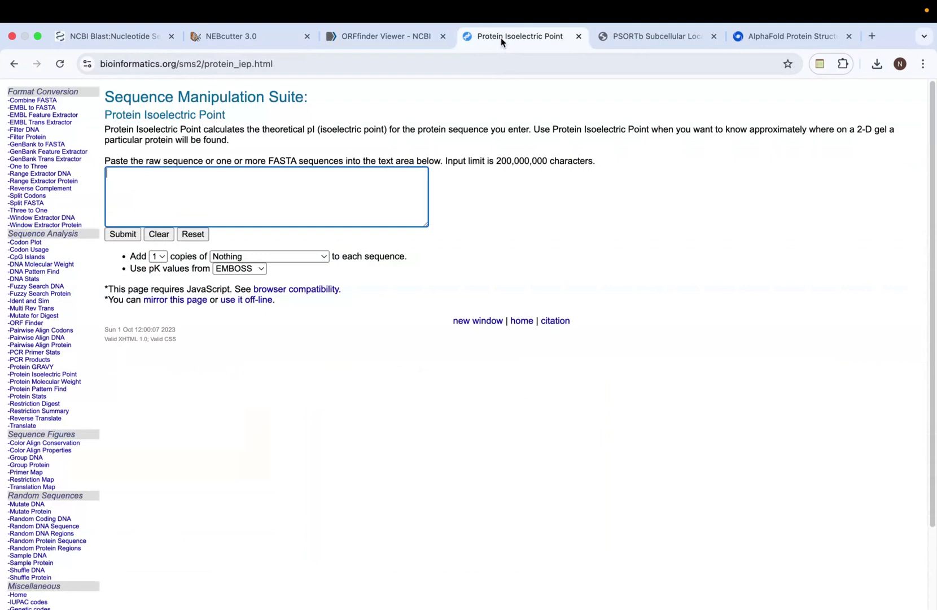
left_click(223, 190)
type("MAQVINTNSLSLITQNNINKNQSALSSSIERLSSGLRINSAKDDAAGQAI ANRFTSNIKGLTQAARNANDGISLAQTTEGALSEINNNLQRIRELTVQSQ TGTNSDSDLSSIQDEIKSRLSEIDRVSGQTQFNGVNVLAKNGSMSIQVGA NDGQTINIDLQQIDSSTLGLNGF")
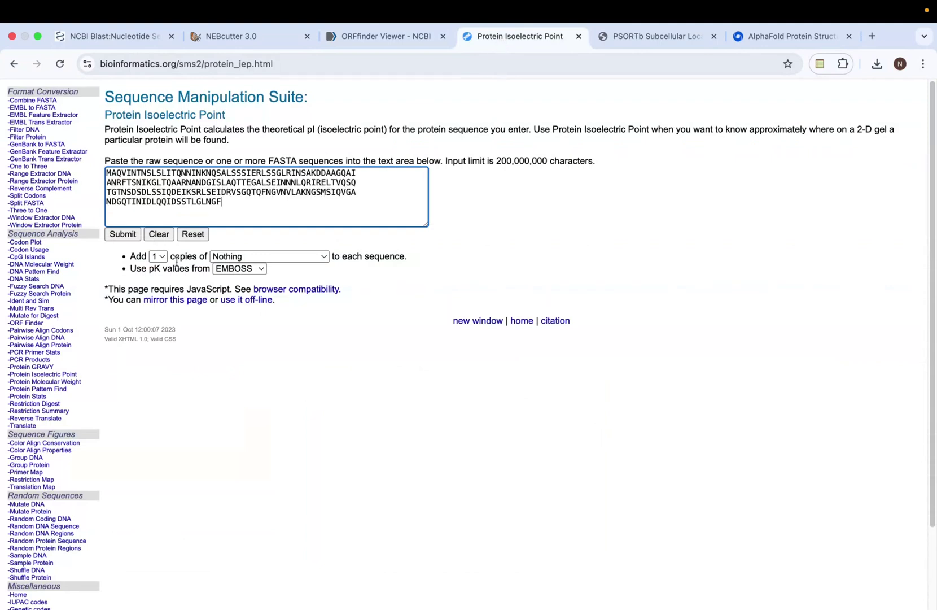
left_click(122, 233)
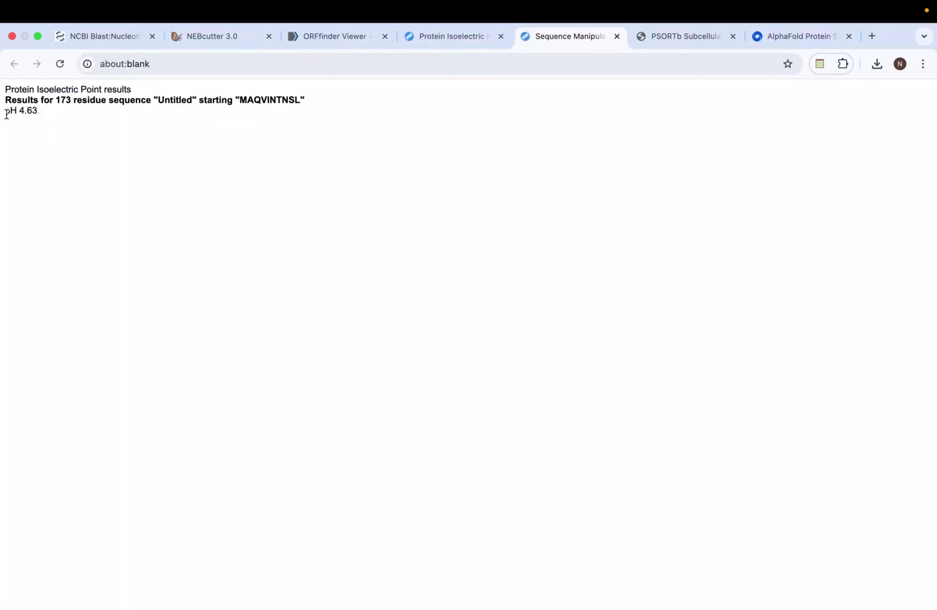
key("super+w")
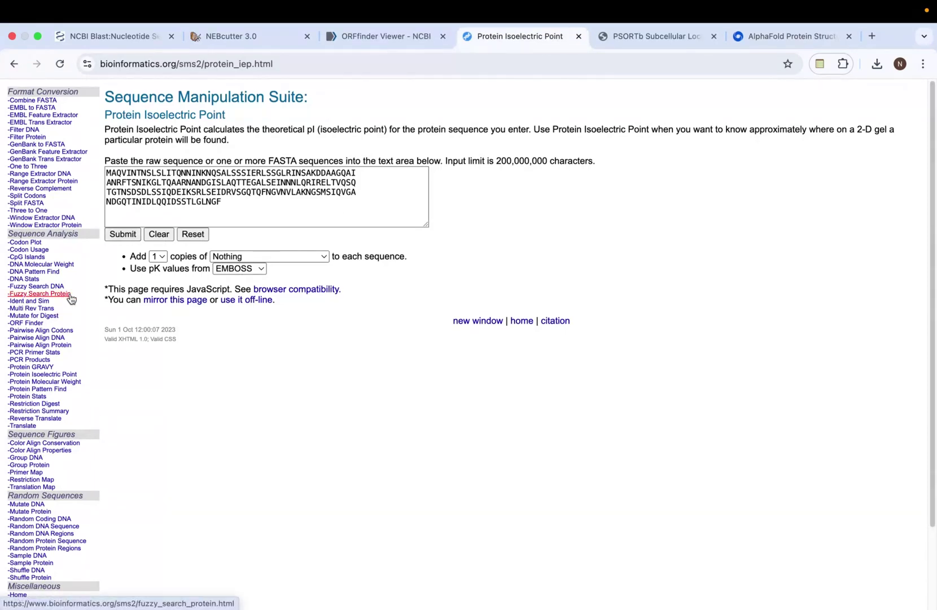
- Calculate the ORF1 protein's molecular weight with the Protein Molecular Weight tool, replacing the sample sequences, and close the results page
left_click(76, 382)
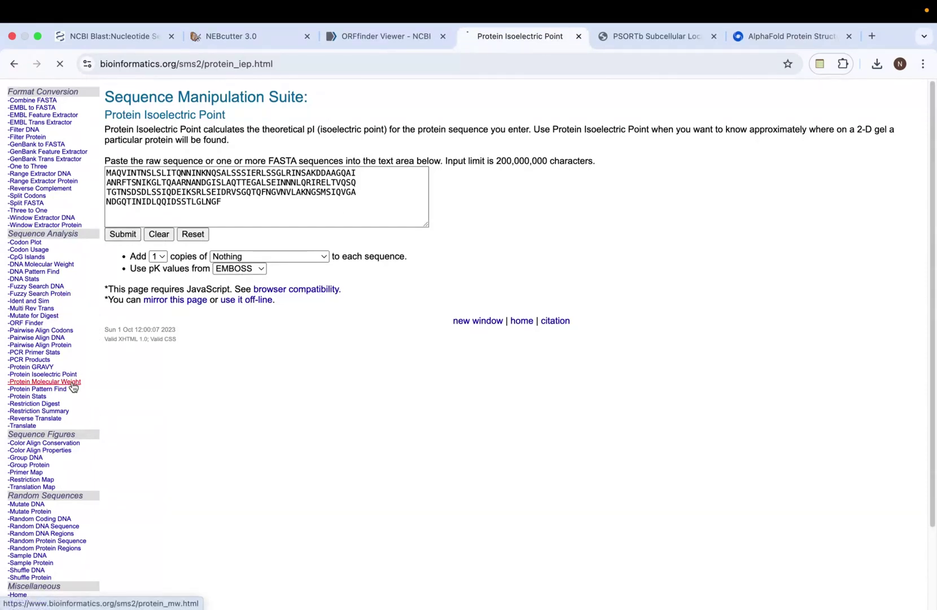
left_click(157, 235)
left_click(153, 198)
key("super+v")
left_click(123, 234)
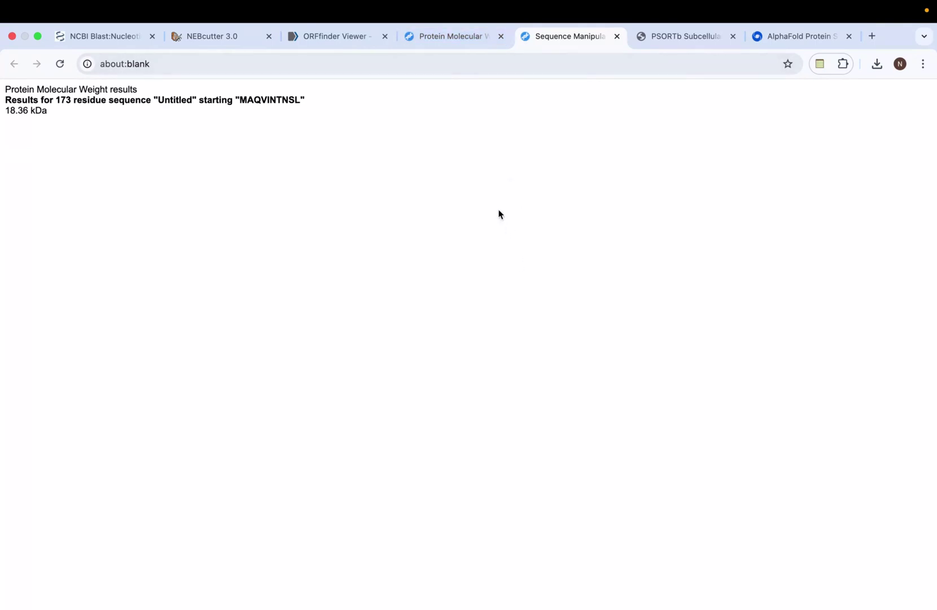
key("super+w")
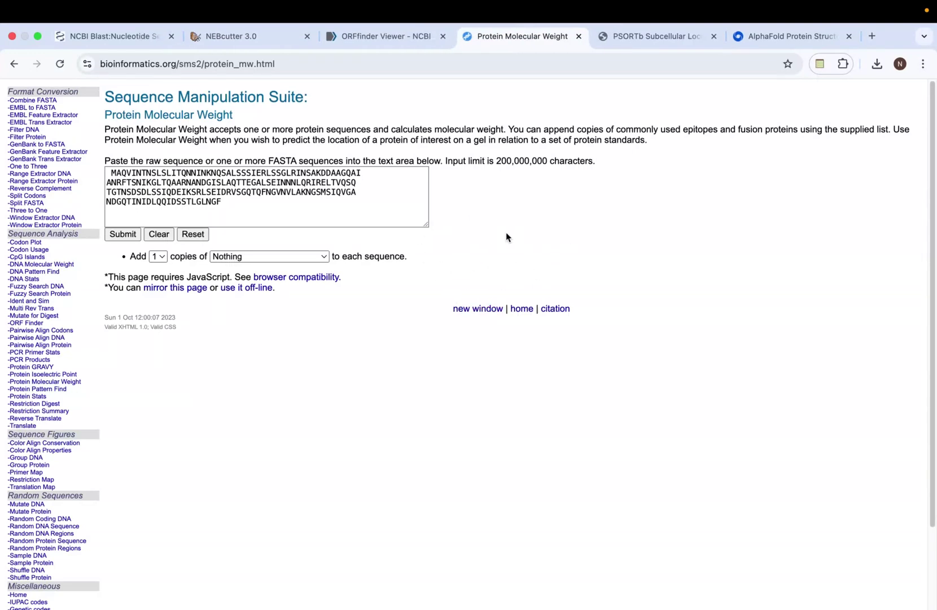
- Copy ORF1's protein sequence with its FASTA header from ORFfinder into the PSORTb submission form
left_click(649, 39)
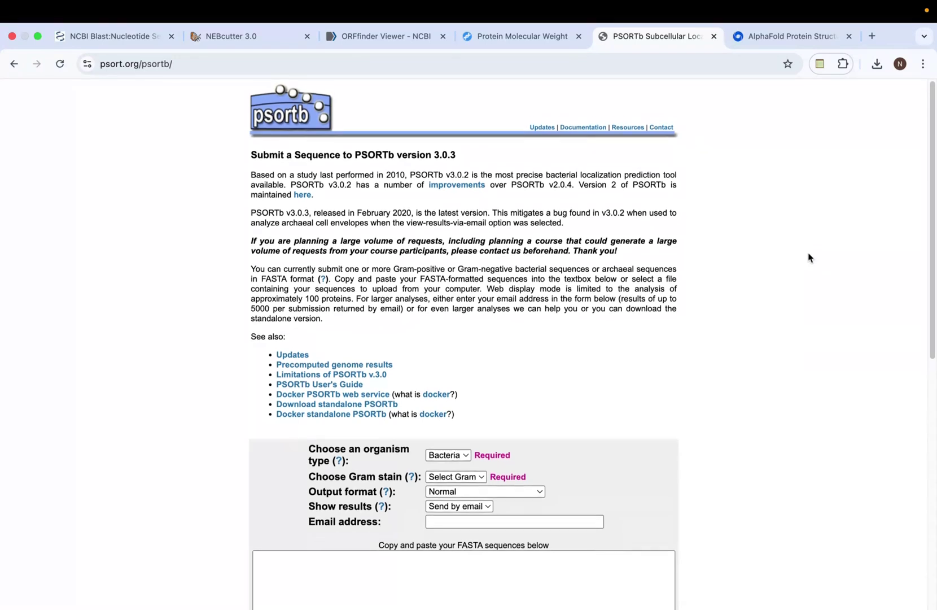
scroll(809, 252, "down", 3)
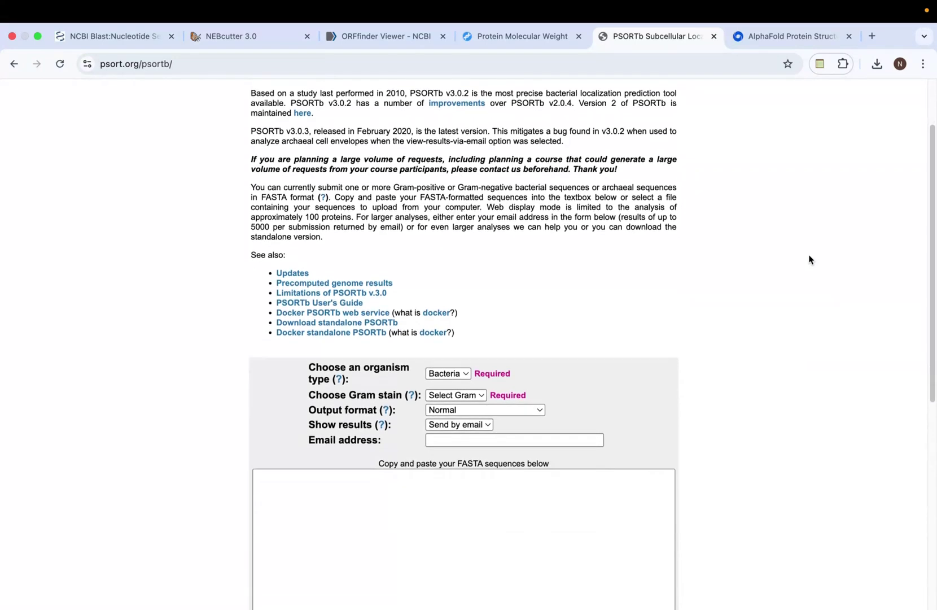
scroll(809, 260, "down", 1)
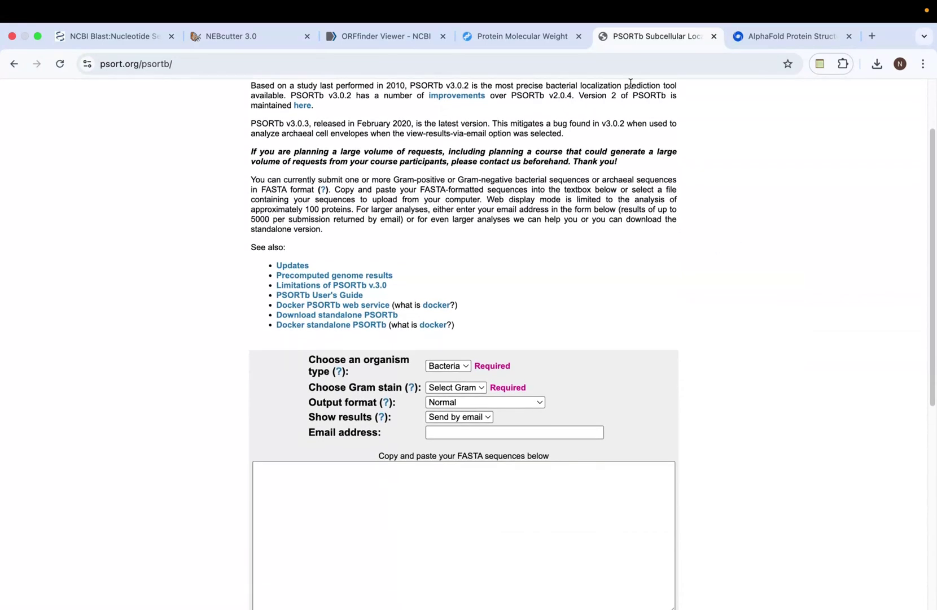
left_click(411, 36)
left_click(19, 431)
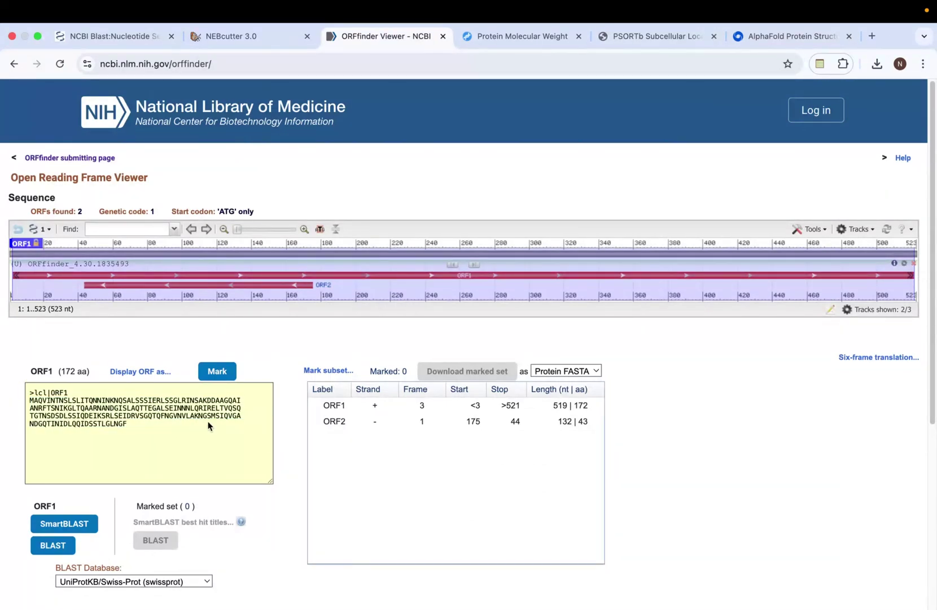
left_click_drag(131, 422, 33, 391)
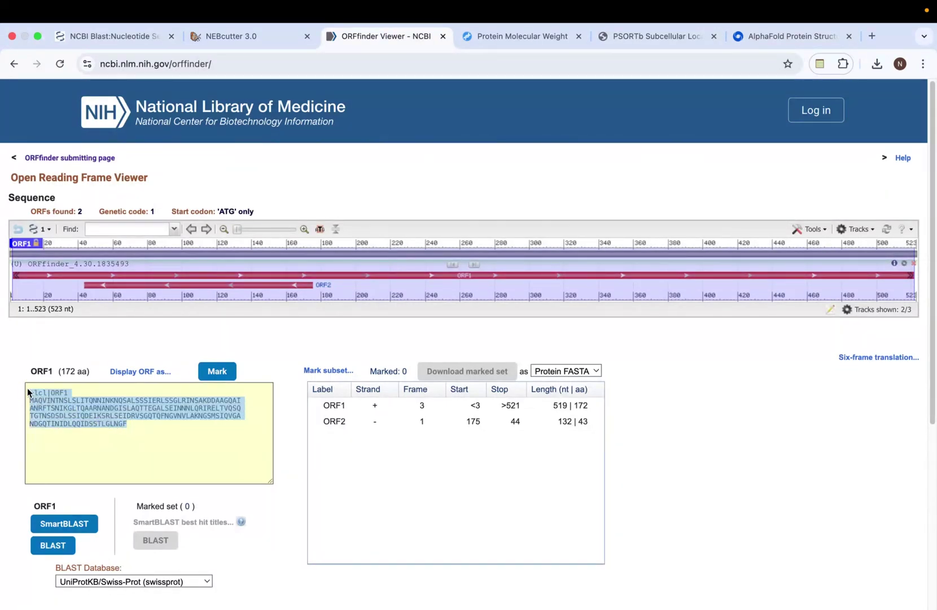
left_click(27, 389)
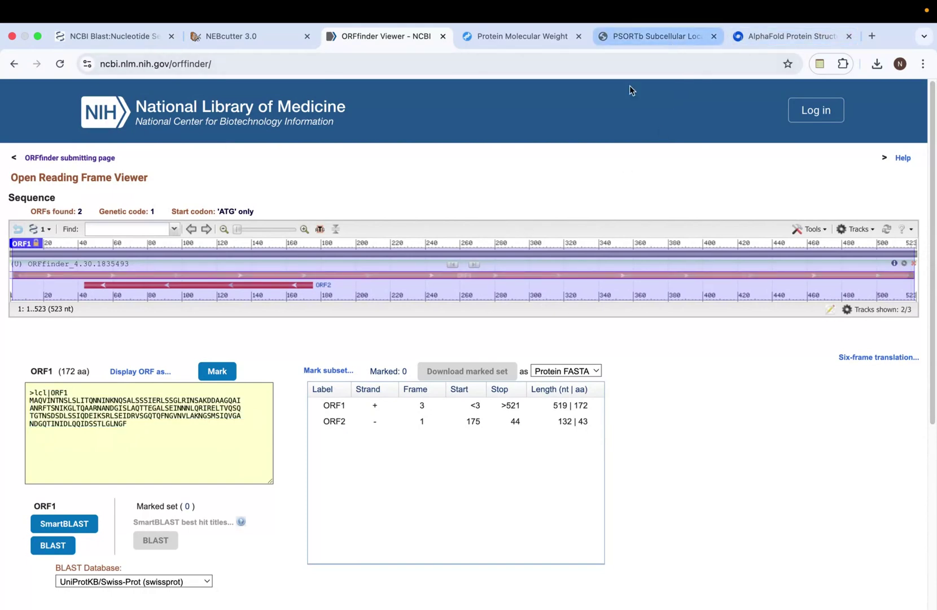
left_click(684, 36)
left_click(390, 491)
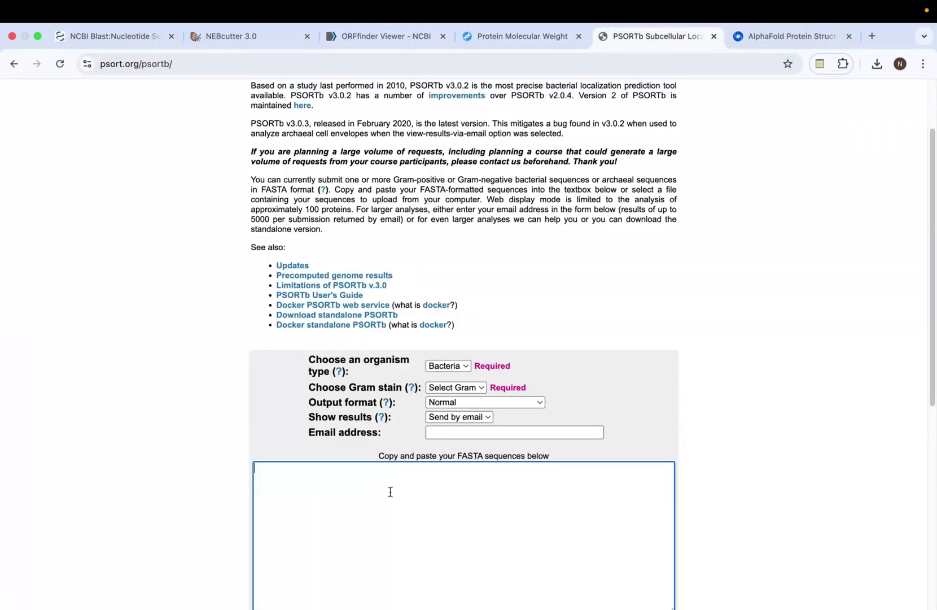
type(">lcl|ORF1 MAQVINTNSLSLITQNNINKNQSALSSSIERLSSGLRINSAKDDAAGQAI ANRFTSNIKGLTQAARNANDGISLAQTTEGALSEINNNLQRIRELTVQSQ TGTNSDSDLSSIQDEIKSRLSEIDRVSGQTQFNGVNVLAKNGSMSIQVGA NDGQTINIDLQQIDSSTLGLNGF")
- Set the PSORTb results to be shown via the web and the Gram stain to Negative
left_click(477, 417)
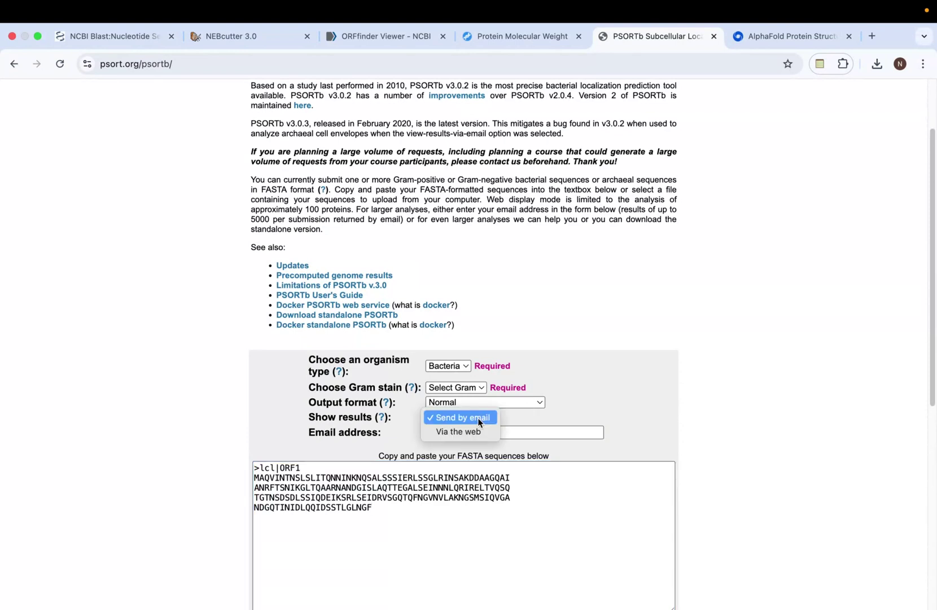
left_click(465, 432)
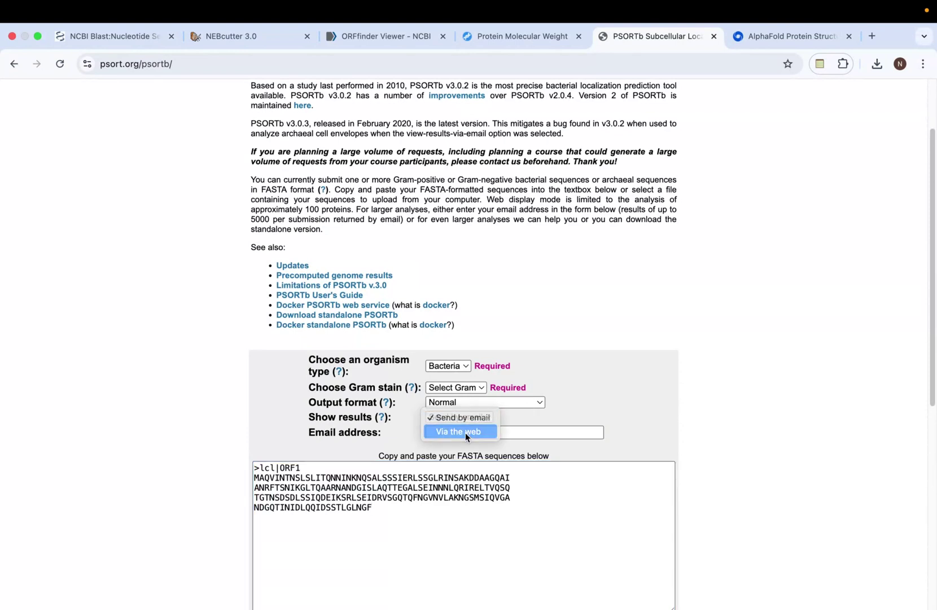
left_click(466, 390)
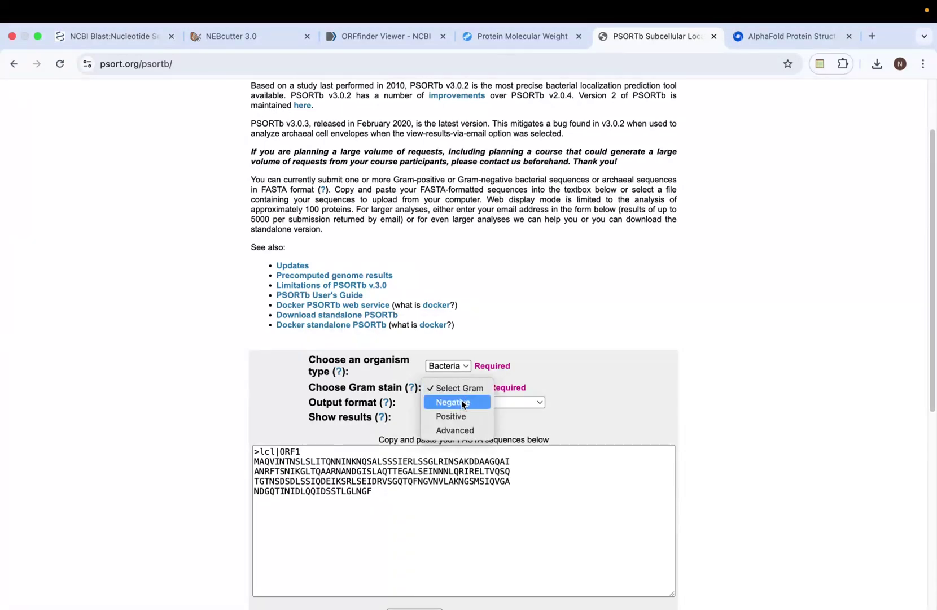
left_click(461, 400)
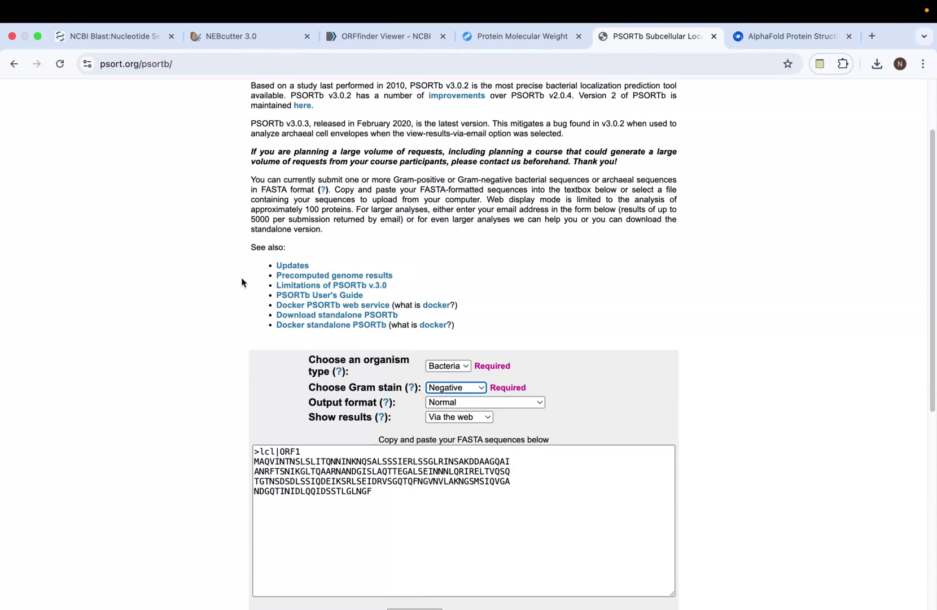
- Review the BLAST alignment for the Enterobacter hormaechei subsp. xiangfangensis strain 34978 hit
left_click(128, 38)
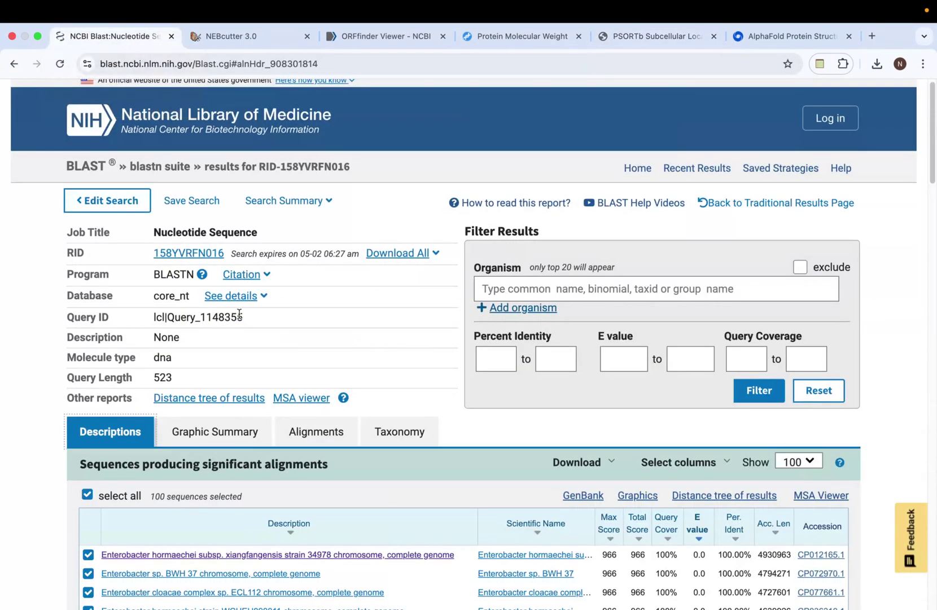
scroll(243, 316, "down", 4)
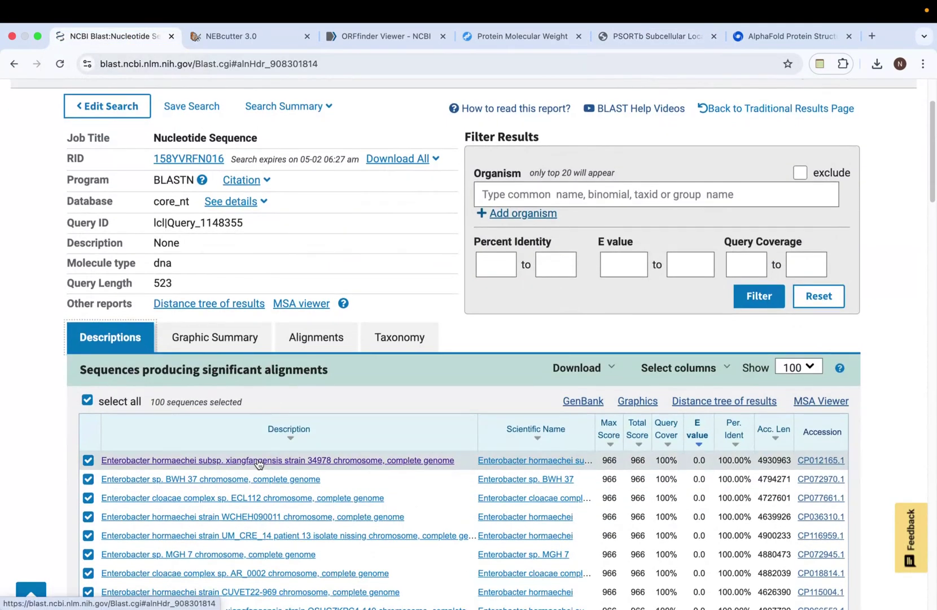
left_click(259, 460)
scroll(159, 324, "up", 1)
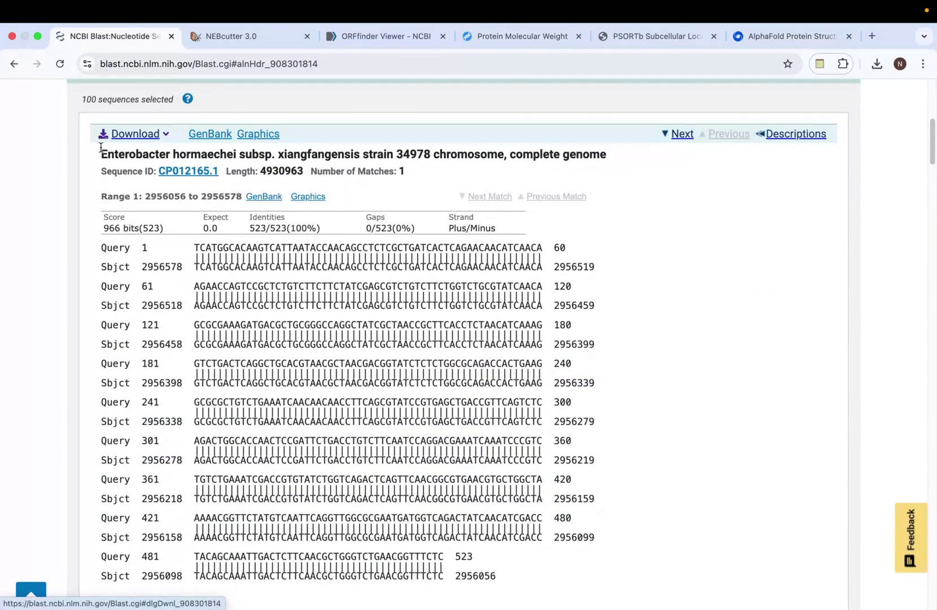
- Search Google for whether Enterobacter hormaechei subsp. xiangfangensis, copied from the BLAST hit title, is gram positive or gram negative, and close the search
left_click_drag(102, 153, 359, 152)
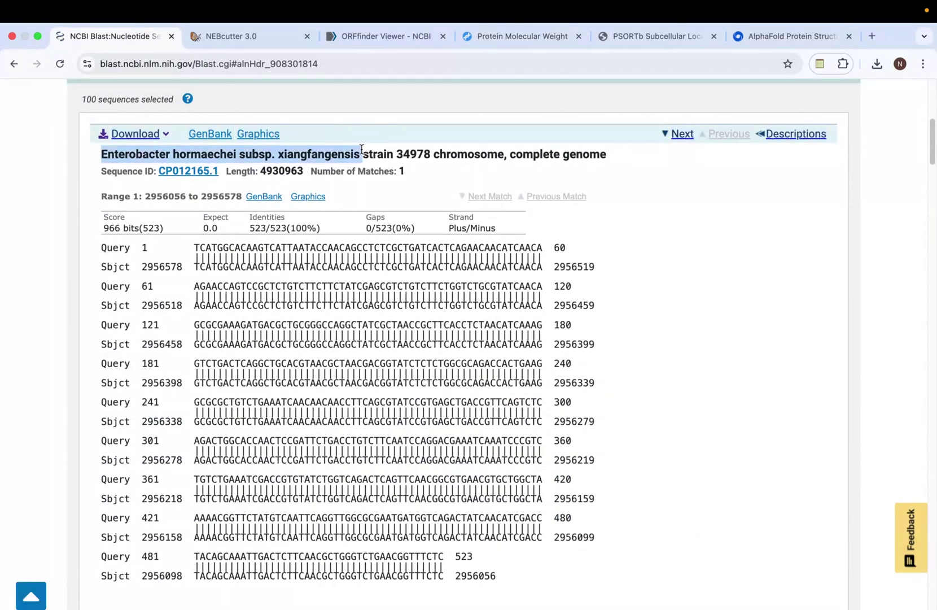
key("super+c")
key("super+t")
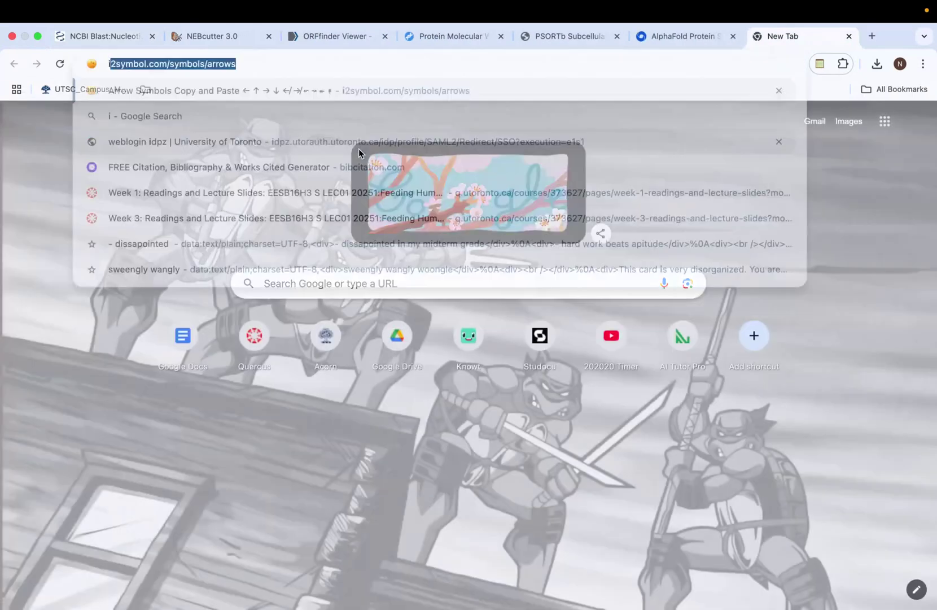
type("is")
key("super+v")
type("gram positi")
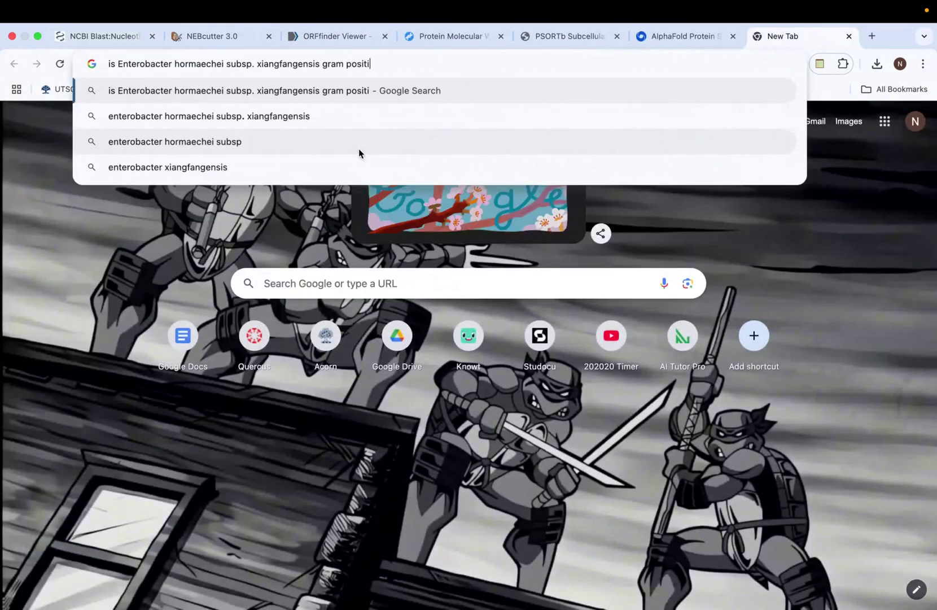
type("ve or gram negative")
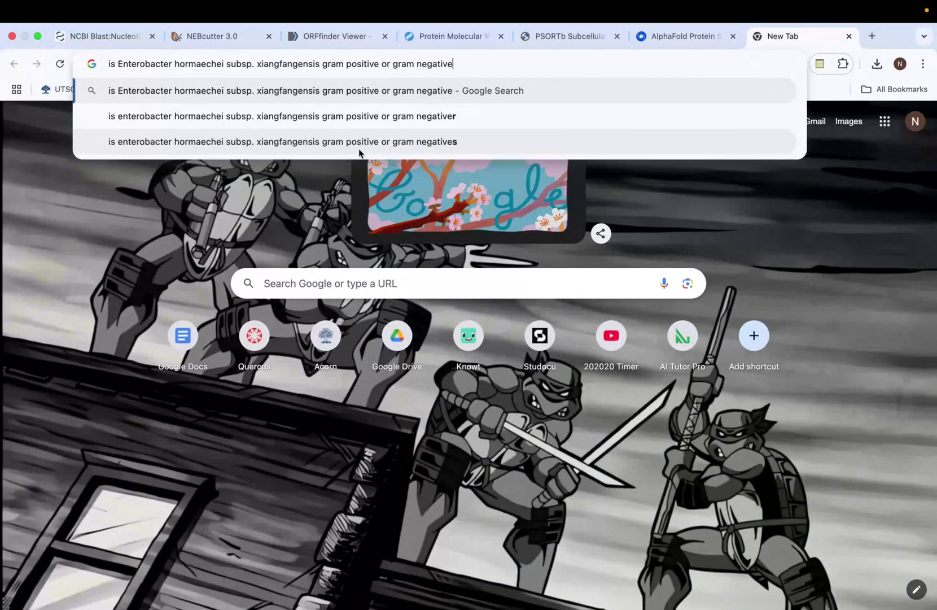
key("Return")
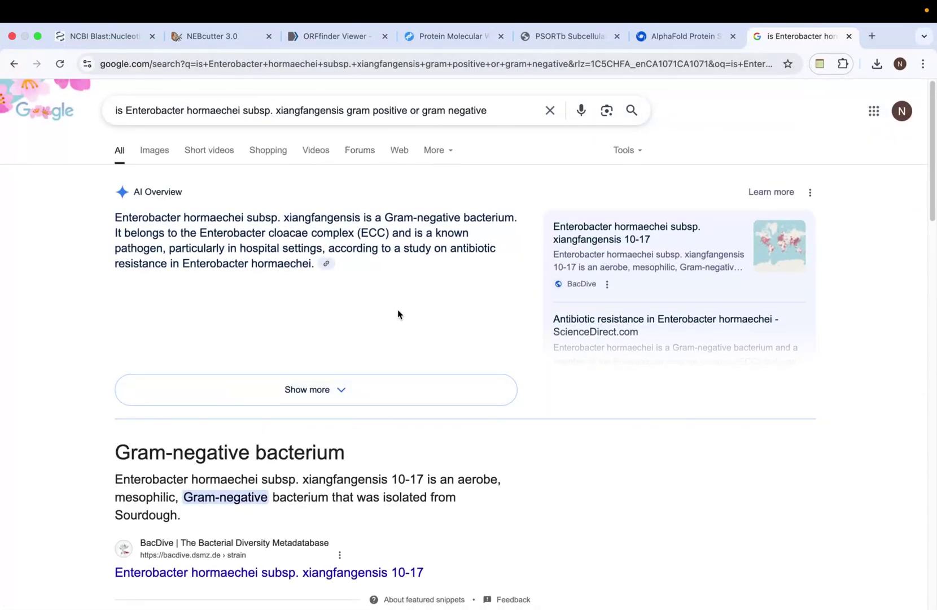
key("super+w")
left_click(881, 196)
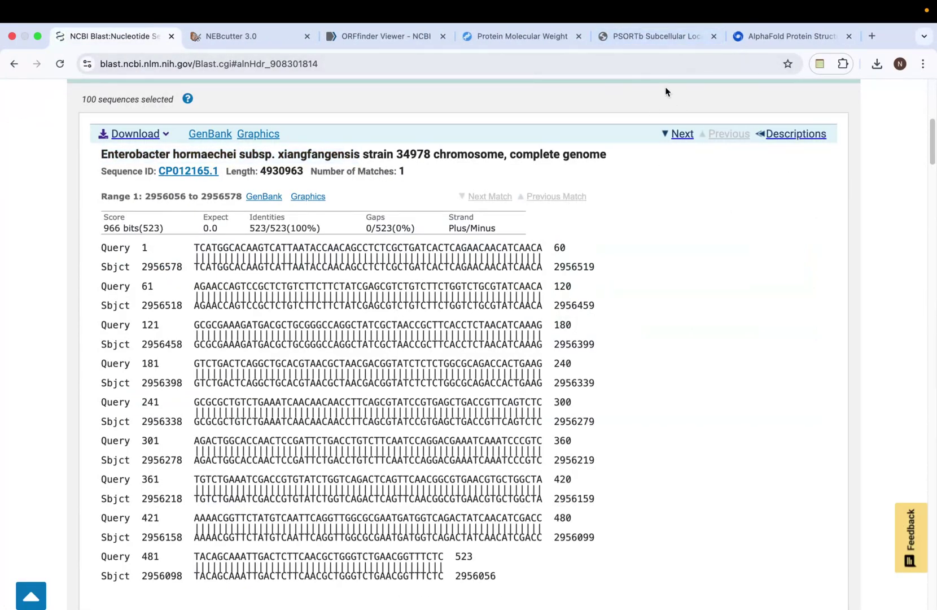
- Submit the ORF1 protein sequence to PSORTb for subcellular localization prediction as Gram-negative bacteria
left_click(623, 36)
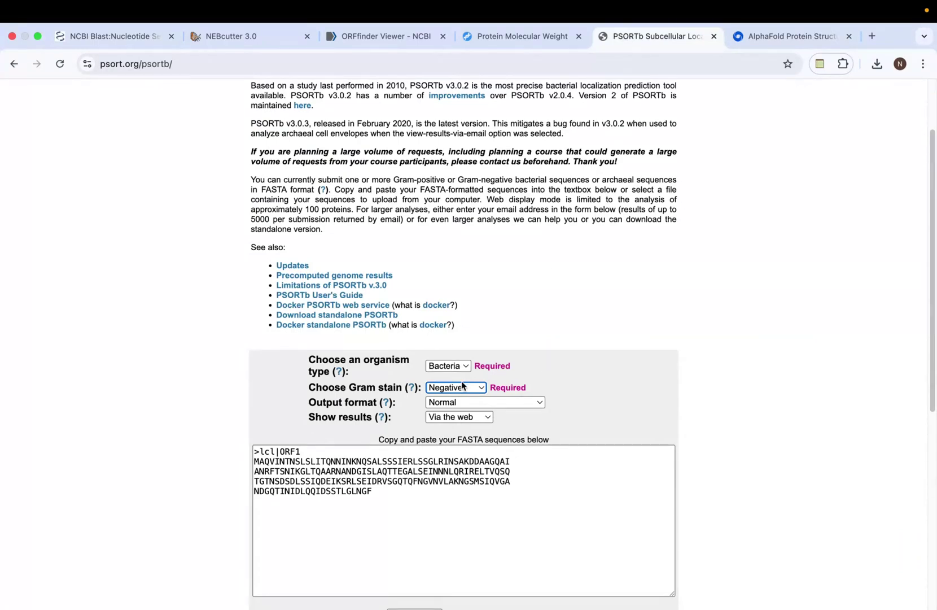
scroll(598, 330, "down", 3)
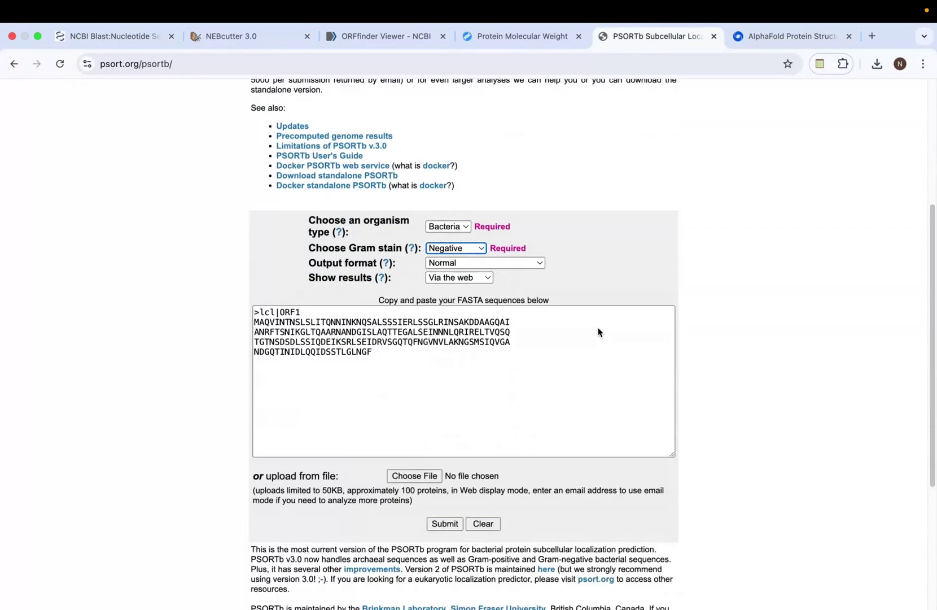
left_click(443, 523)
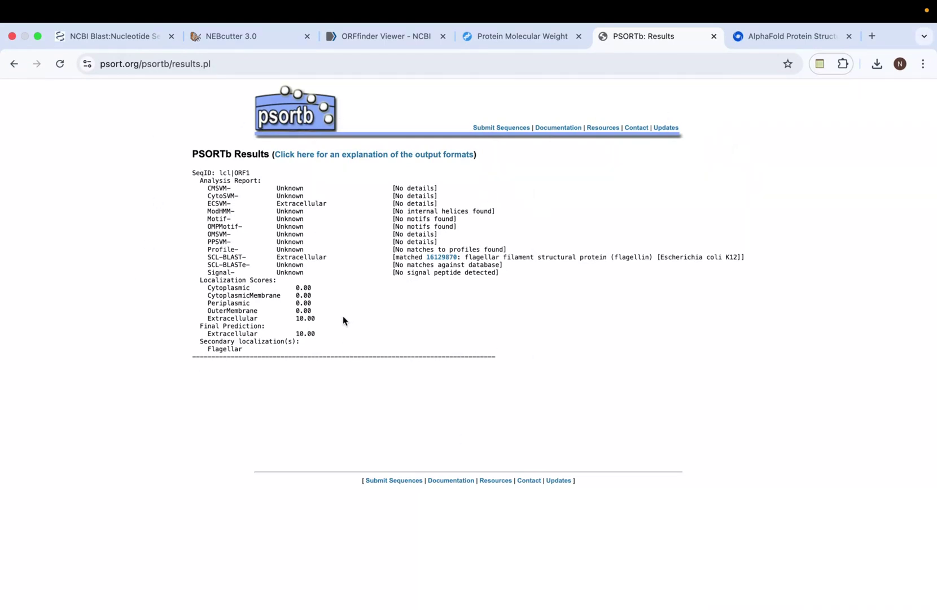
- Switch to the AlphaFold Protein Structure Database and reset the page zoom to its default
left_click(774, 35)
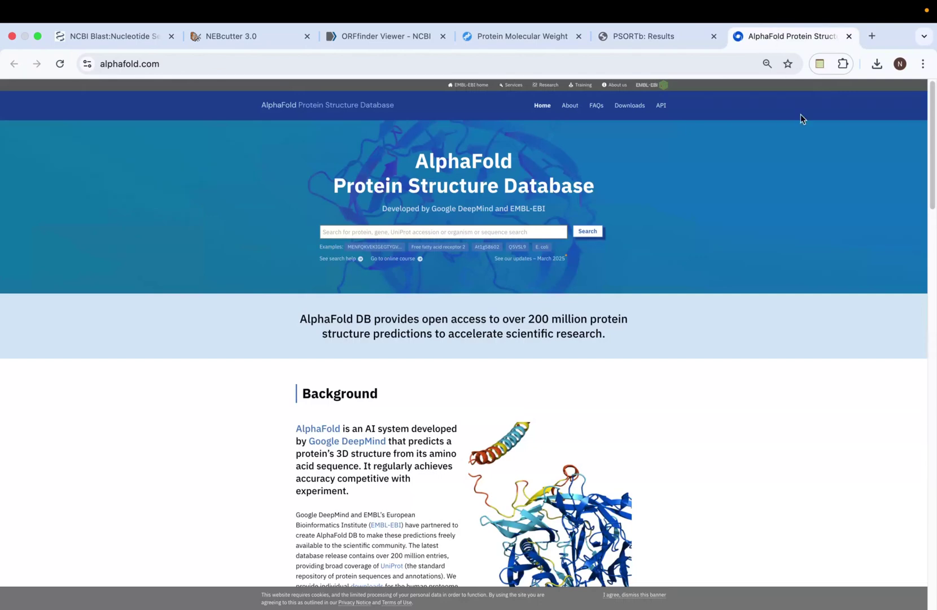
left_click(767, 63)
left_click(768, 89)
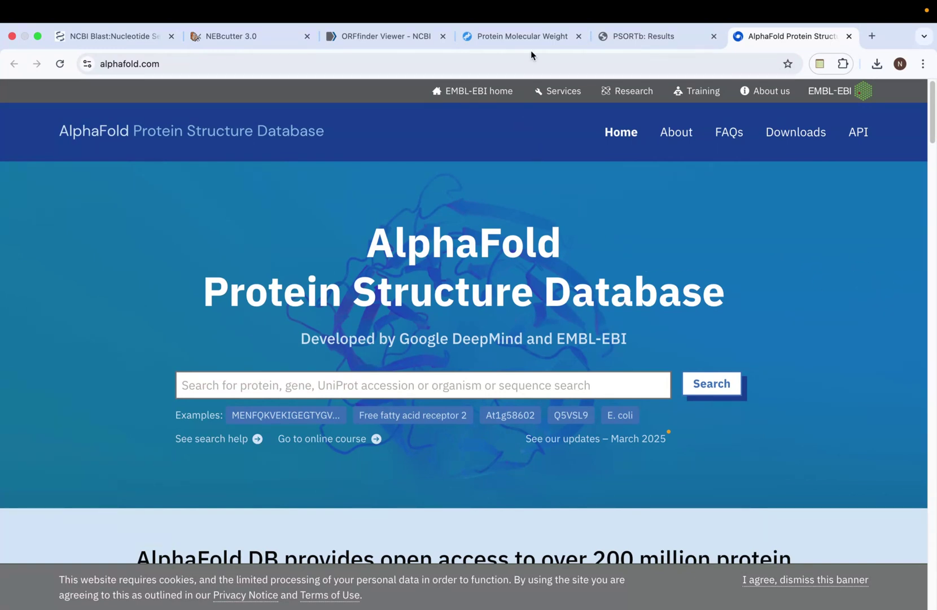
- Try searching AlphaFold for the BLAST hit's full title, "Enterobacter hormaechei subsp. xiangfangensis strain 34978 chromosome, complete genome"
left_click(91, 35)
scroll(195, 253, "up", 3)
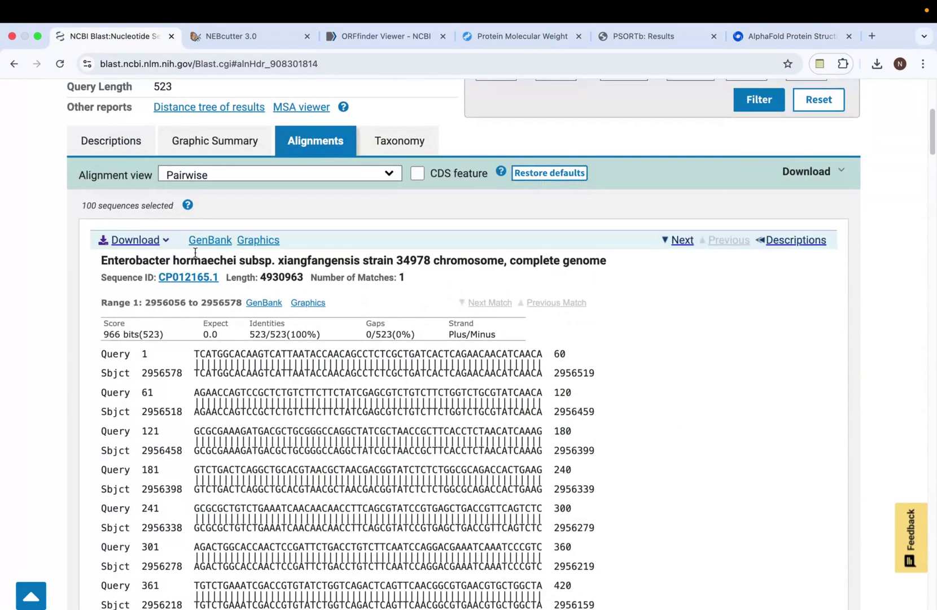
left_click(99, 148)
left_click(254, 262)
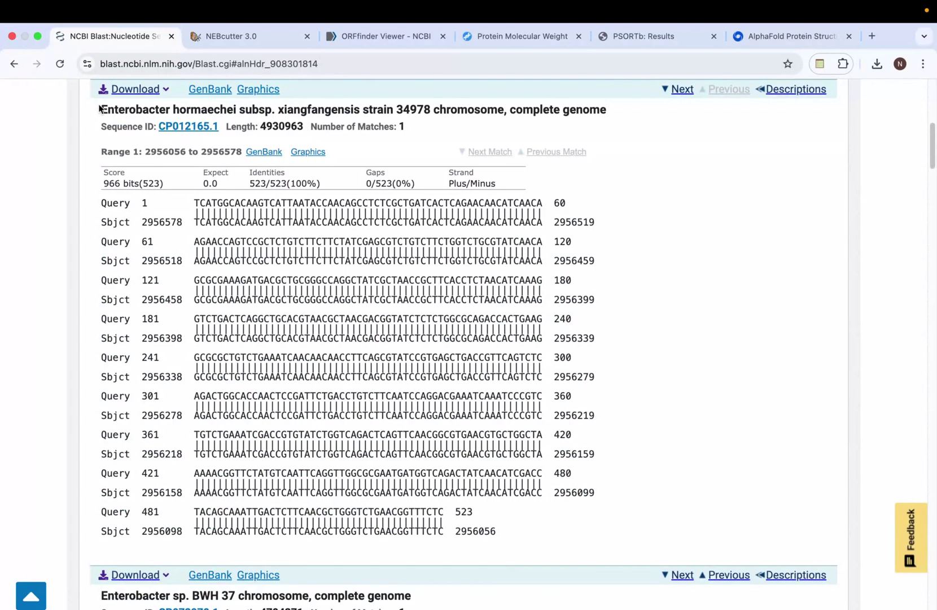
left_click_drag(101, 107, 624, 114)
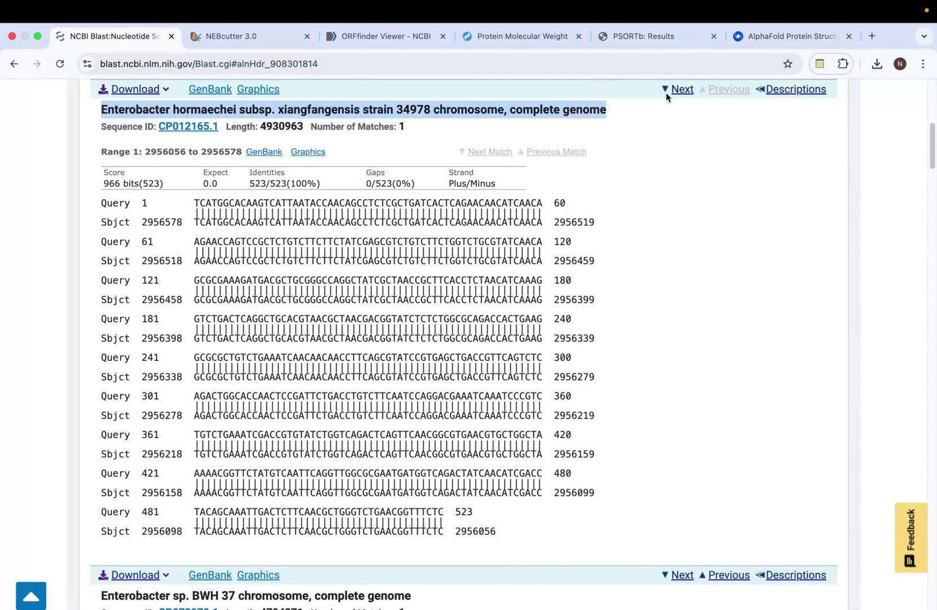
left_click(751, 34)
left_click(547, 388)
key("super+v")
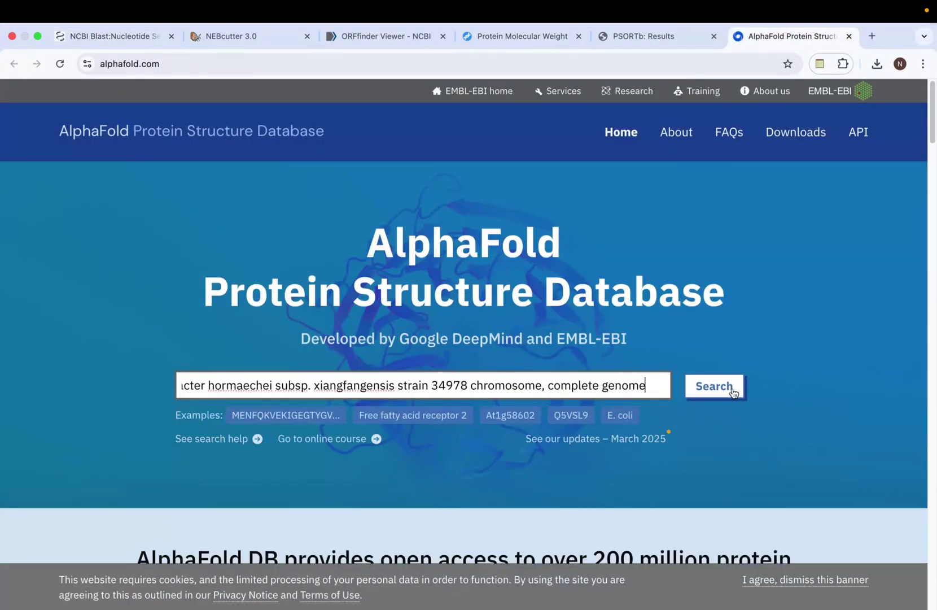
left_click(732, 388)
left_click(590, 195)
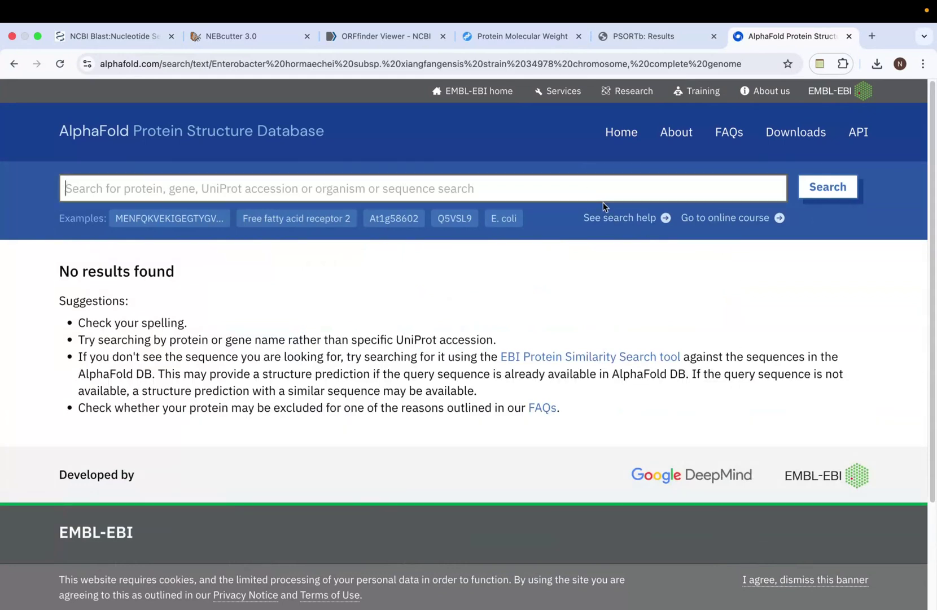
- Copy only the subspecies name "xiangfangensis" from the BLAST hit title into the AlphaFold search
left_click(116, 33)
left_click(281, 111)
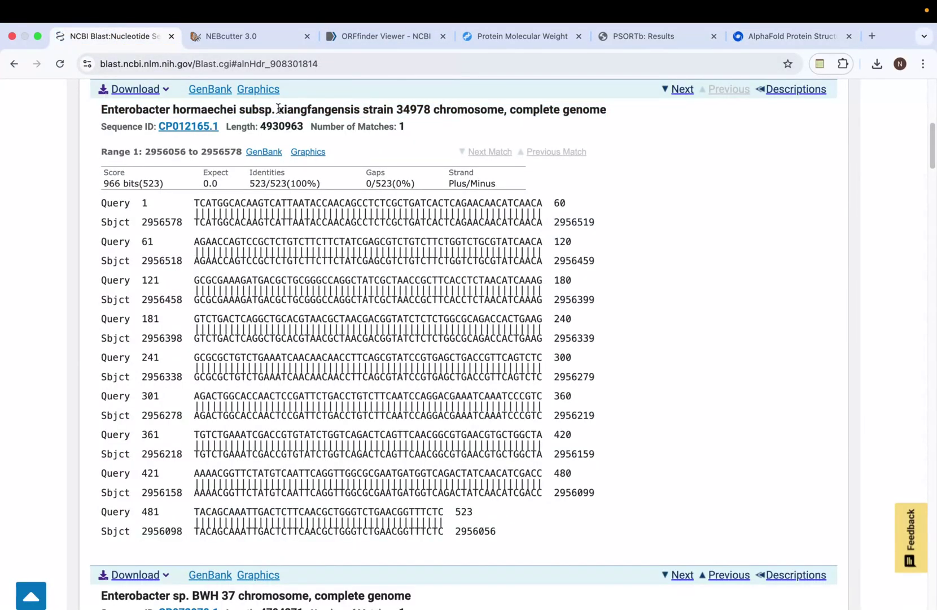
left_click_drag(278, 108, 360, 115)
key("super+c")
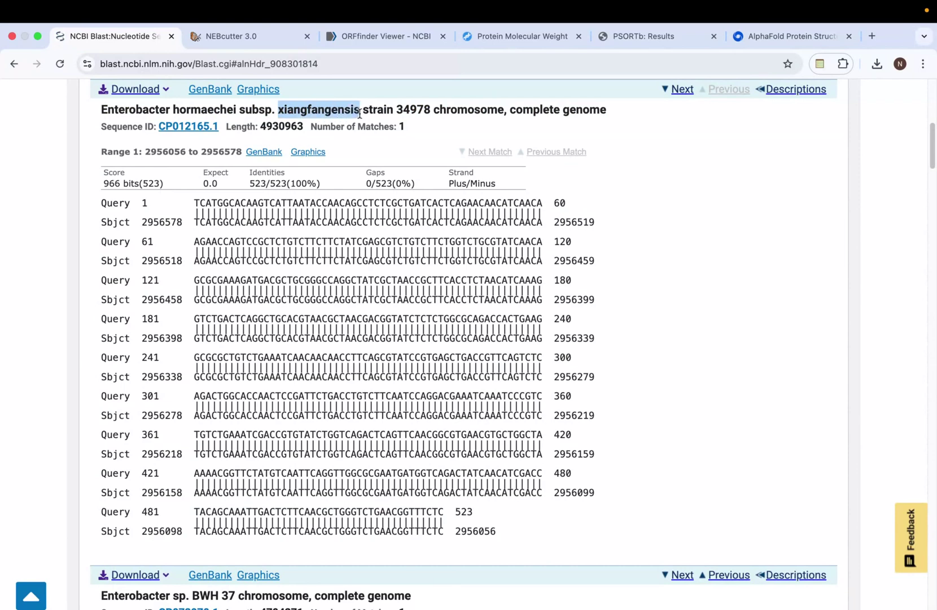
left_click(759, 37)
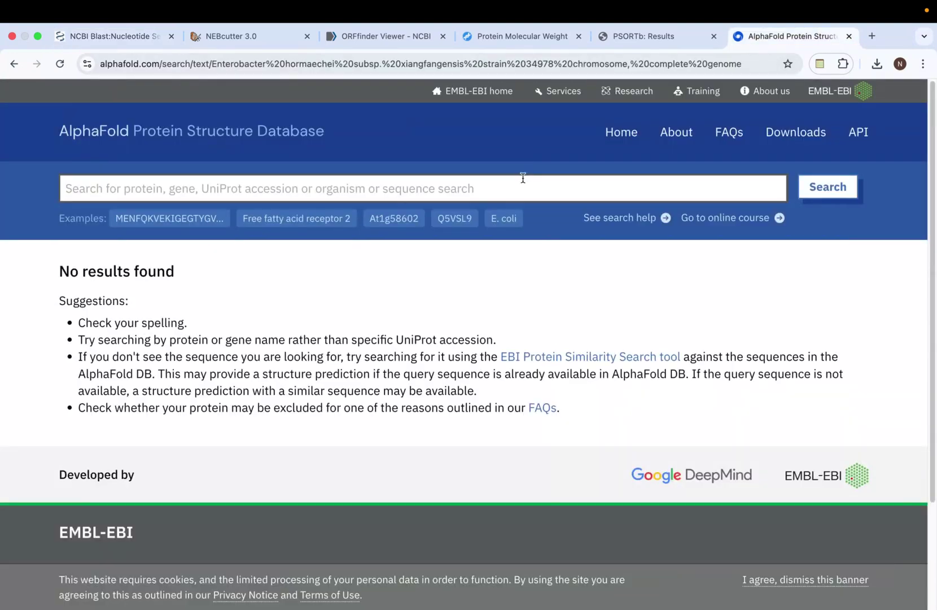
left_click(522, 178)
key("super+v")
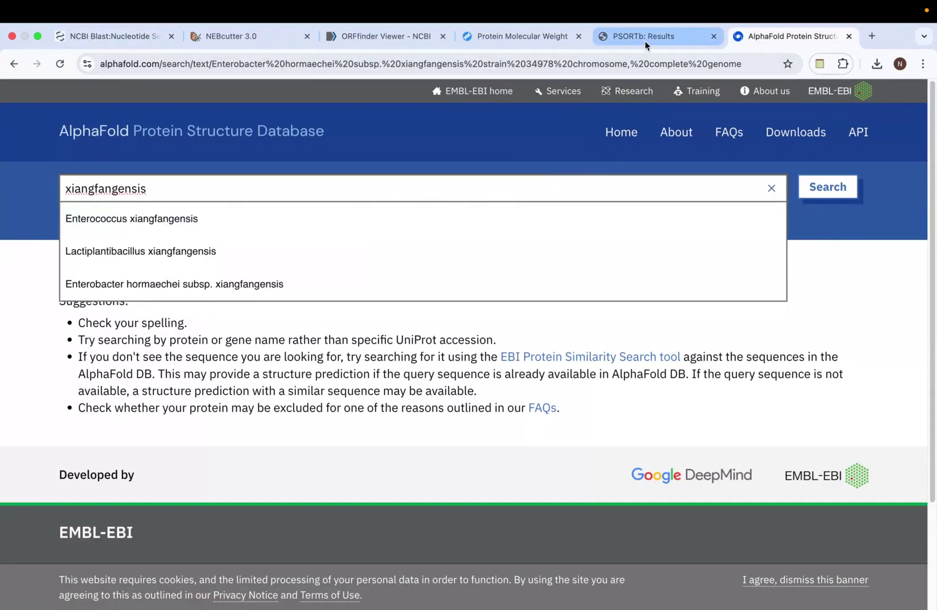
- Add the secondary localization "Flagellar" from the PSORTb results to the AlphaFold query and search for "xiangfangensis Flagellar"
left_click(645, 41)
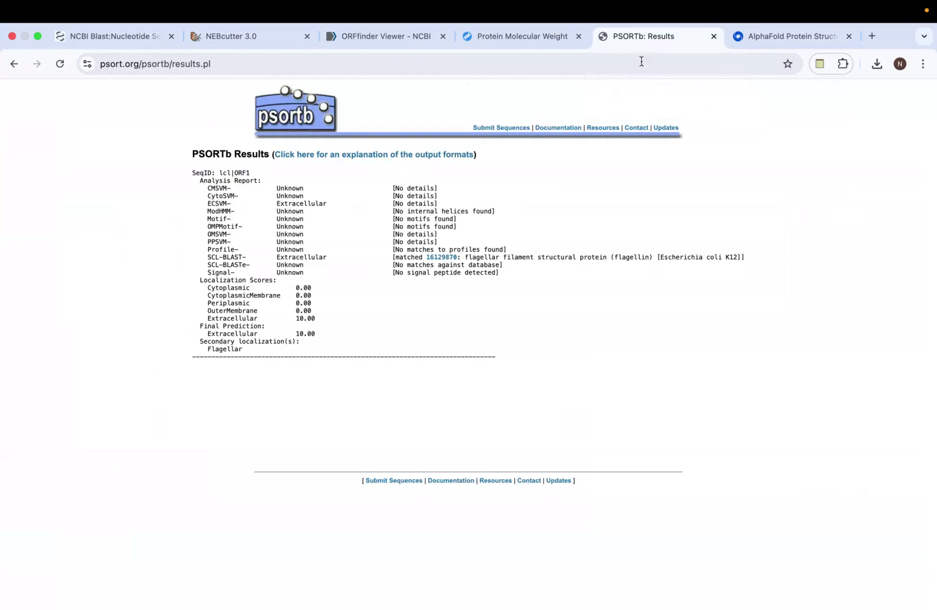
double_click(221, 350)
key("super+c")
left_click(730, 37)
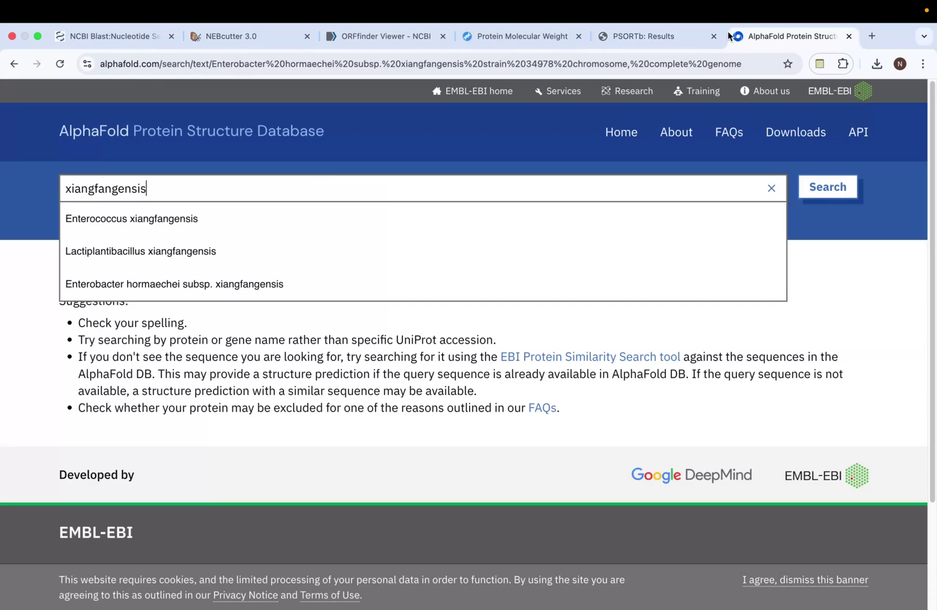
key("super+v")
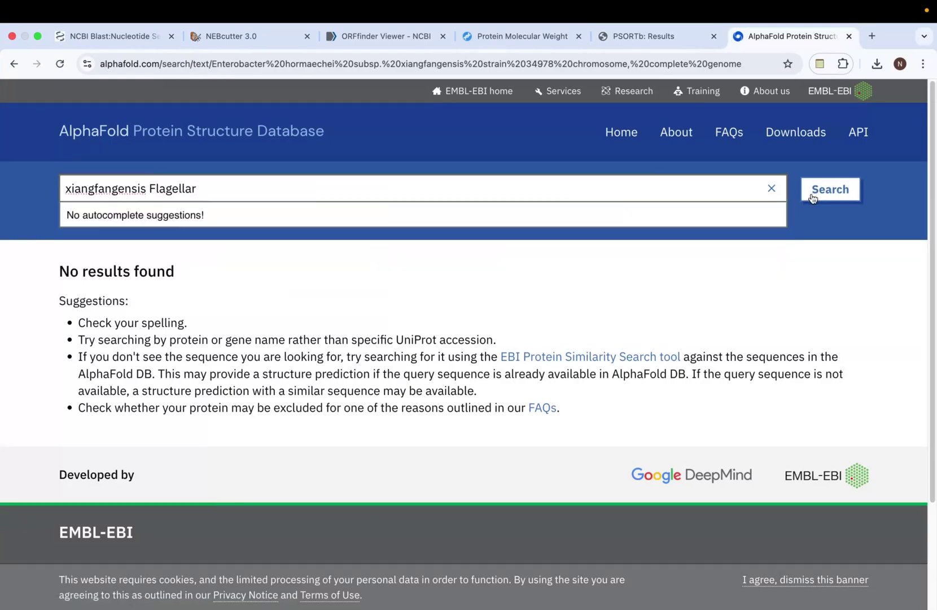
left_click(813, 198)
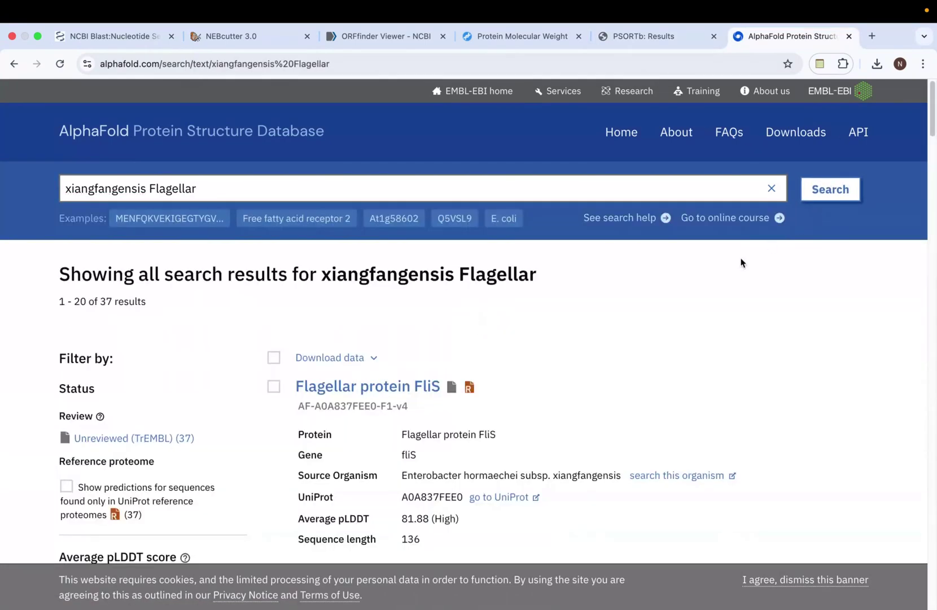
- Examine the AlphaFold flagellar protein results and check the organism name in the BLAST alignment
scroll(750, 306, "down", 1)
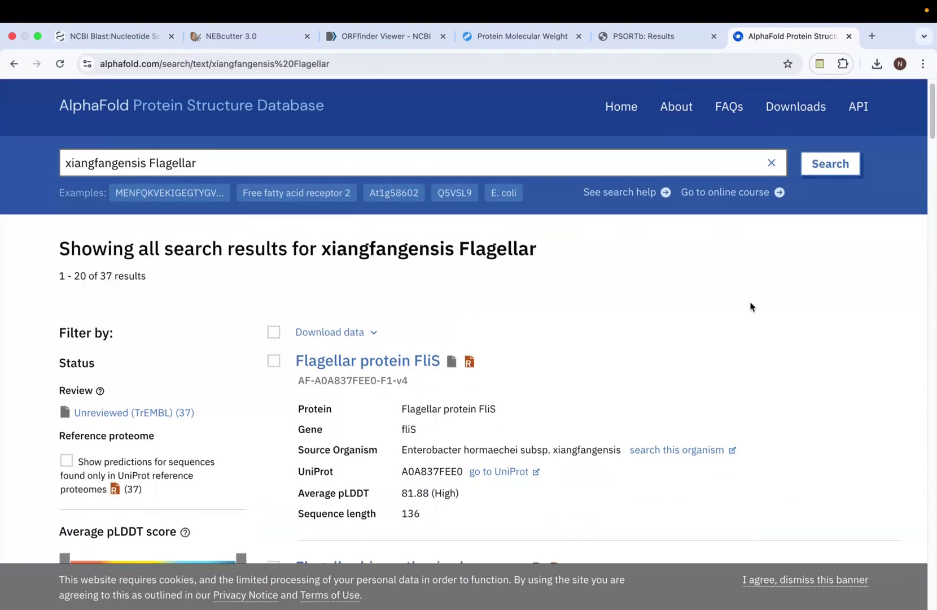
scroll(750, 307, "down", 20)
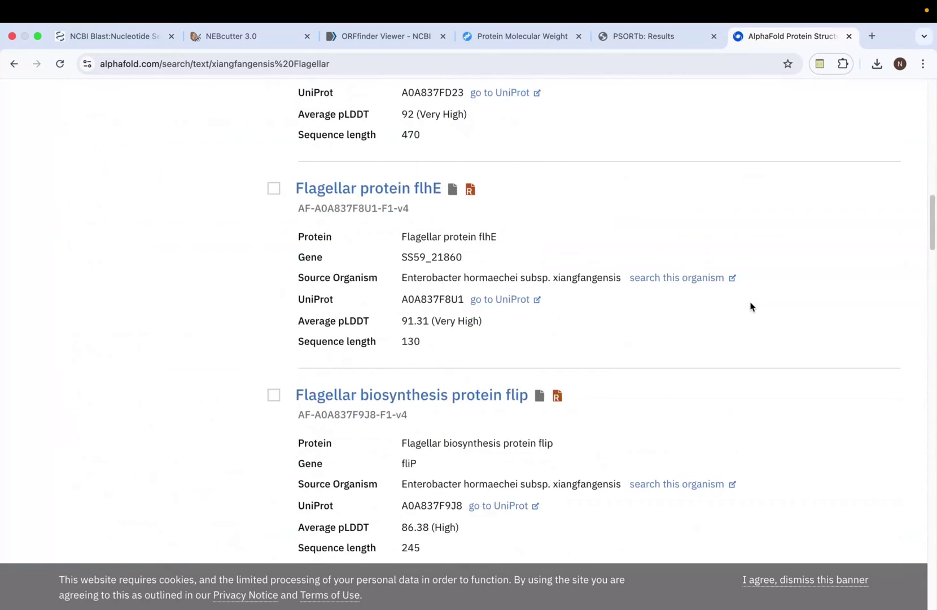
scroll(750, 307, "up", 6)
scroll(751, 307, "up", 20)
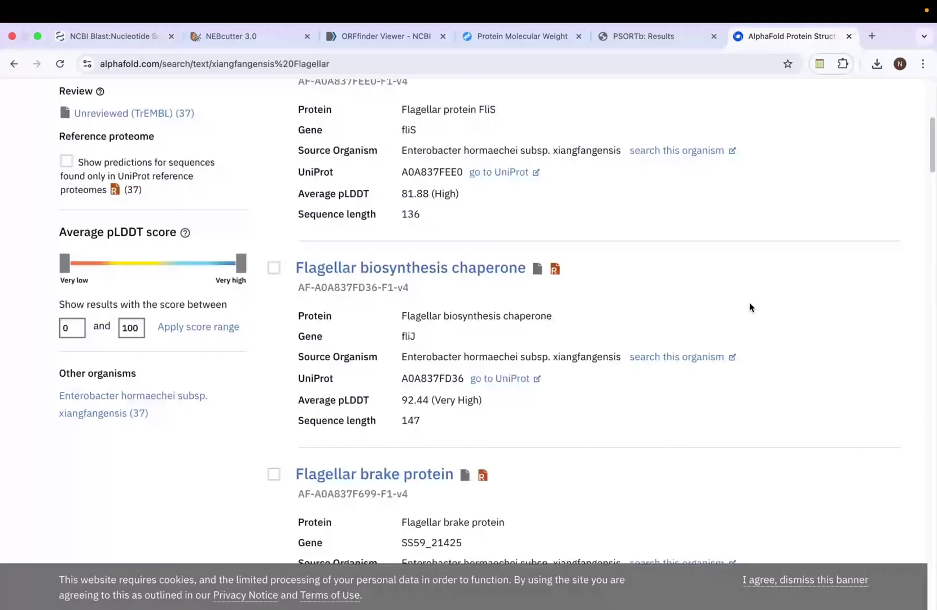
scroll(750, 307, "up", 4)
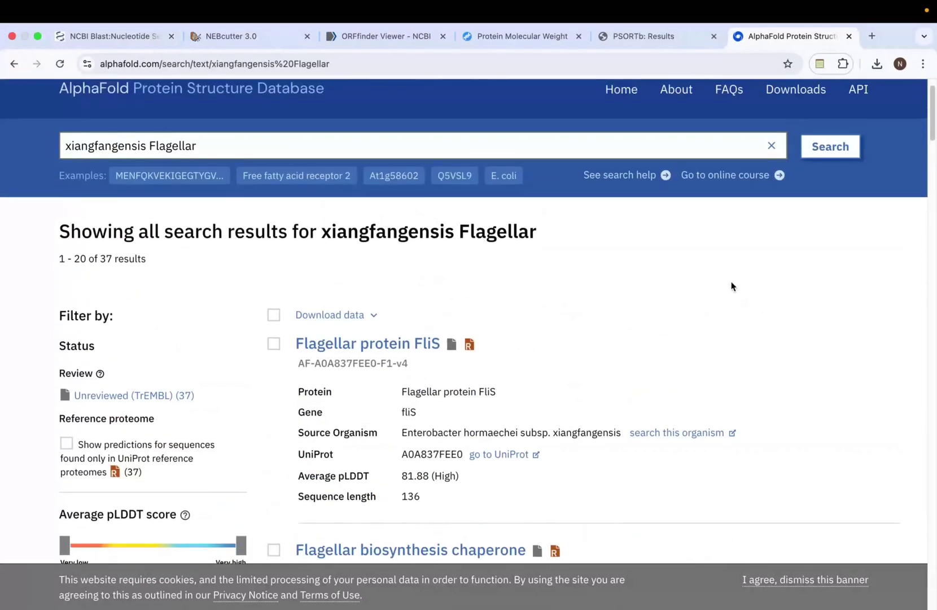
scroll(691, 282, "down", 2)
scroll(691, 282, "down", 1)
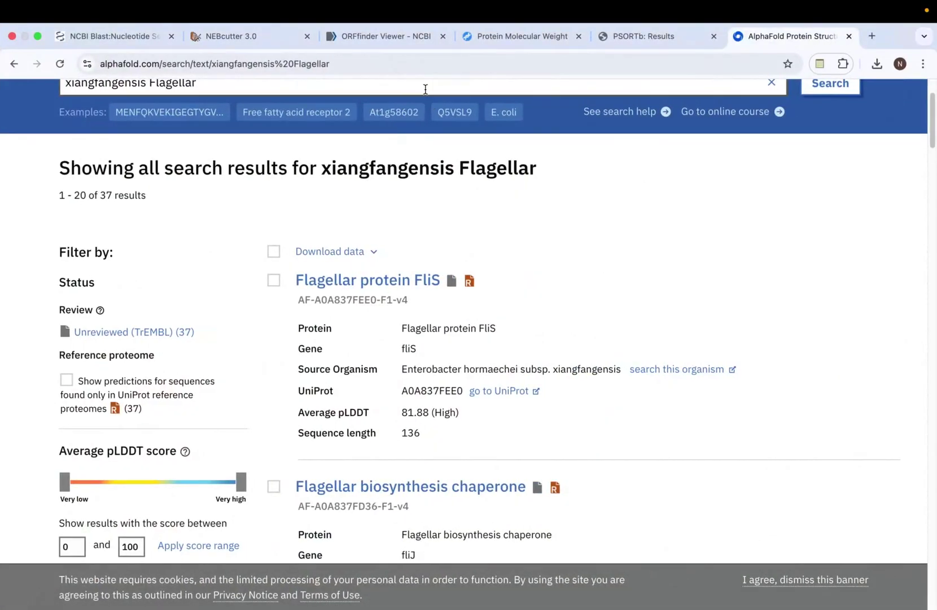
left_click(86, 40)
scroll(481, 196, "up", 1)
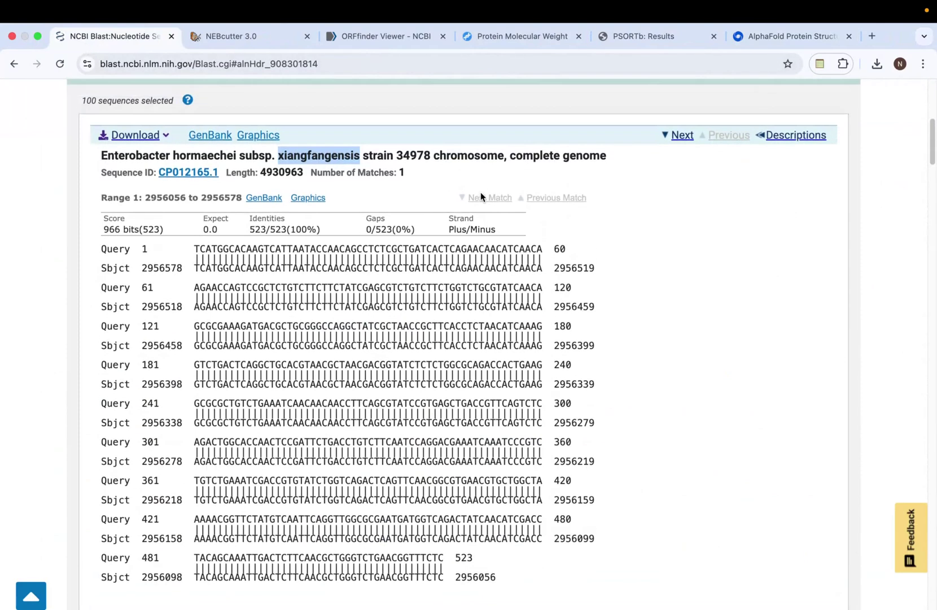
left_click(453, 153)
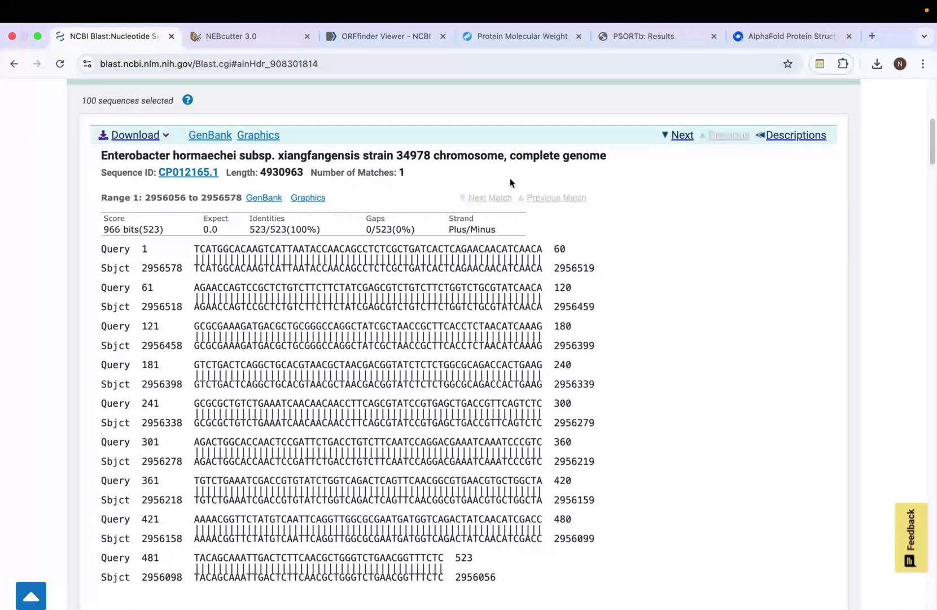
- Open the AlphaFold entry for Flagellar protein FliS of Enterobacter hormaechei subsp. xiangfangensis from the search results
left_click(752, 40)
scroll(496, 215, "down", 3)
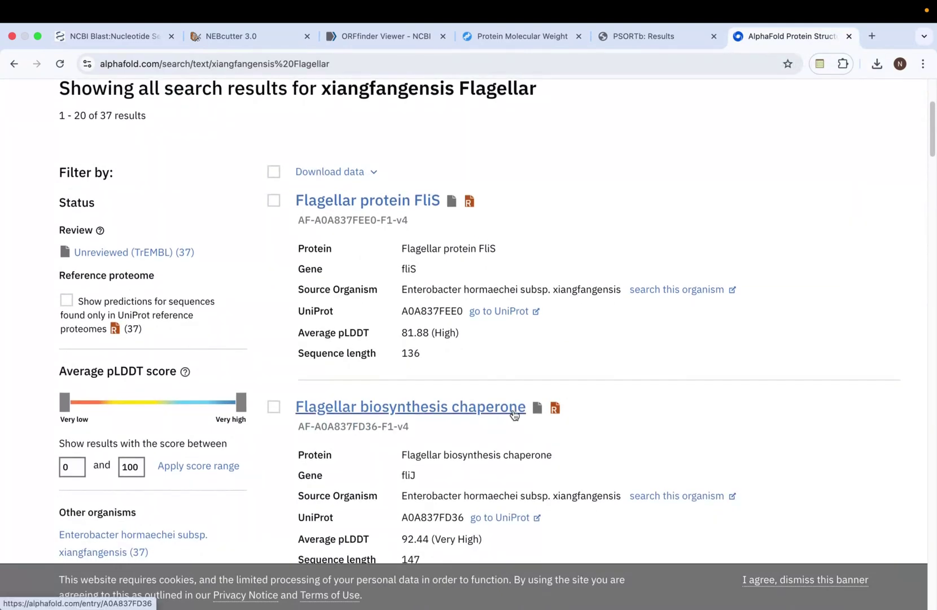
scroll(643, 393, "down", 5)
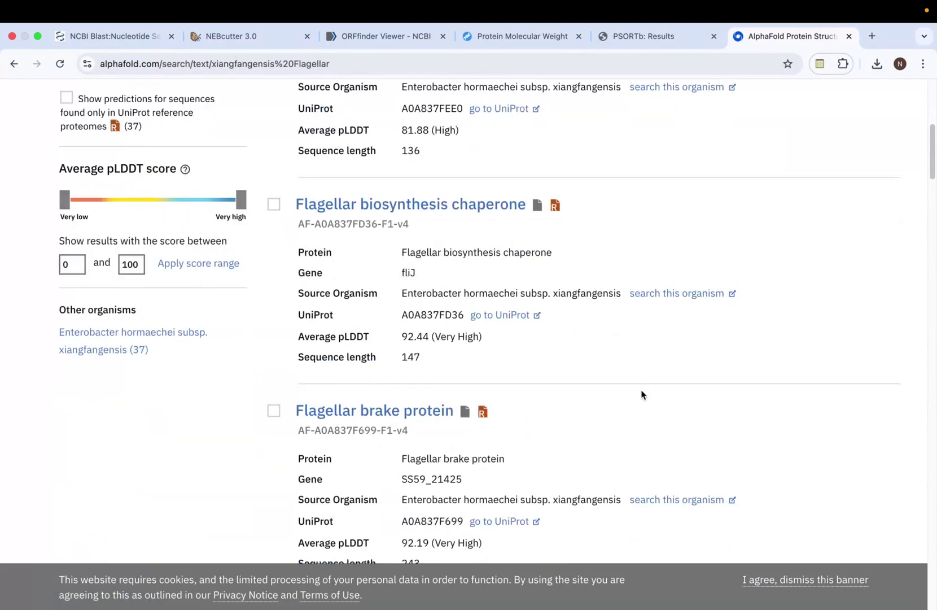
scroll(642, 392, "up", 4)
scroll(560, 392, "down", 1)
scroll(409, 287, "up", 4)
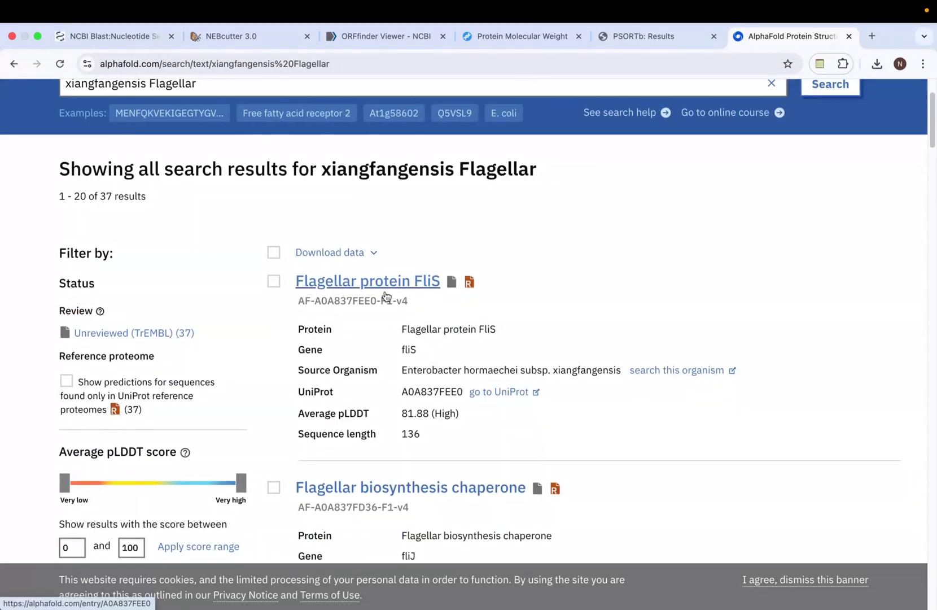
left_click(383, 289)
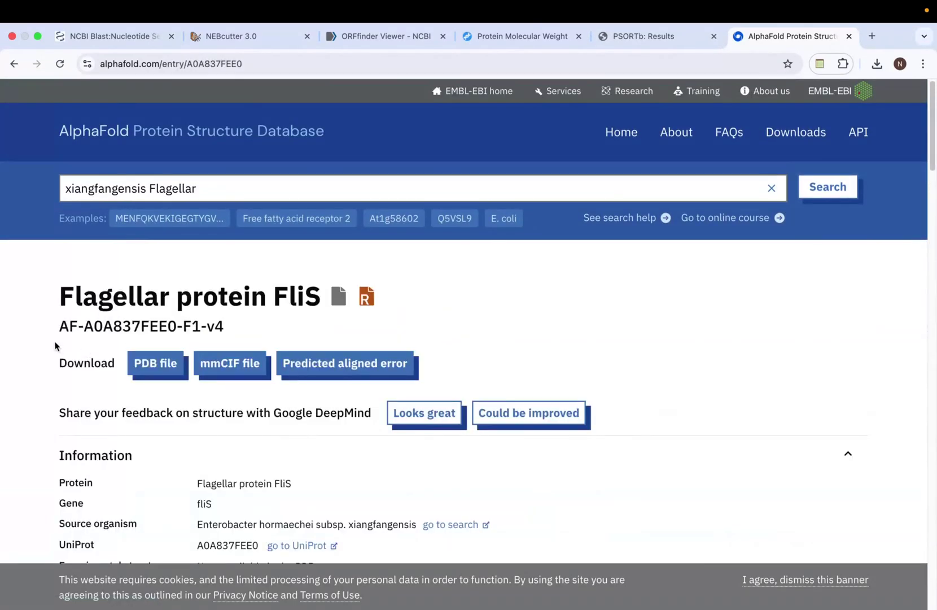
- Rotate the FliS model in the Mol* 3D viewer to examine its predicted structure and model confidence colouring from several angles
scroll(52, 341, "down", 7)
scroll(52, 341, "down", 8)
scroll(51, 340, "up", 4)
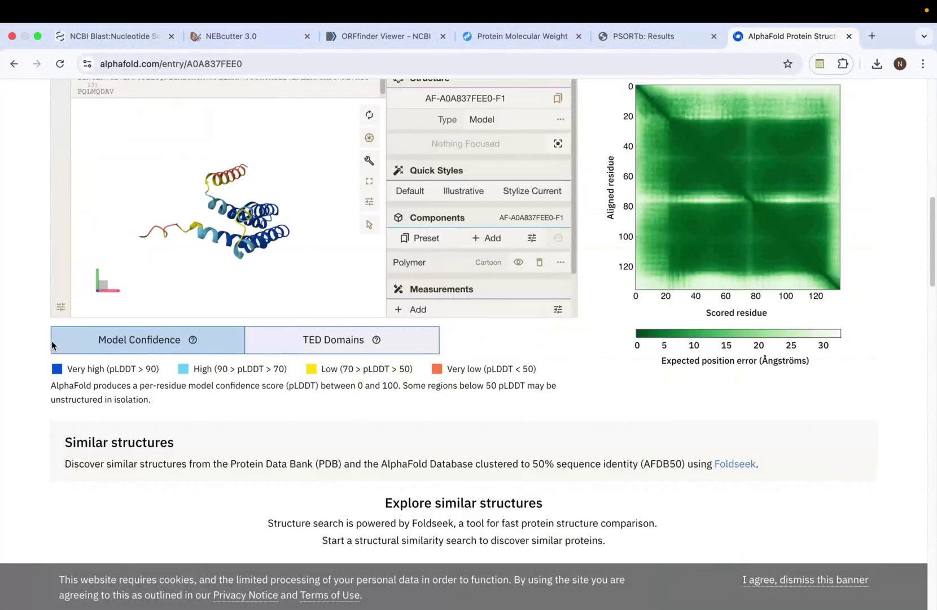
left_click_drag(303, 215, 247, 235)
left_click_drag(316, 261, 301, 320)
left_click_drag(304, 182, 329, 265)
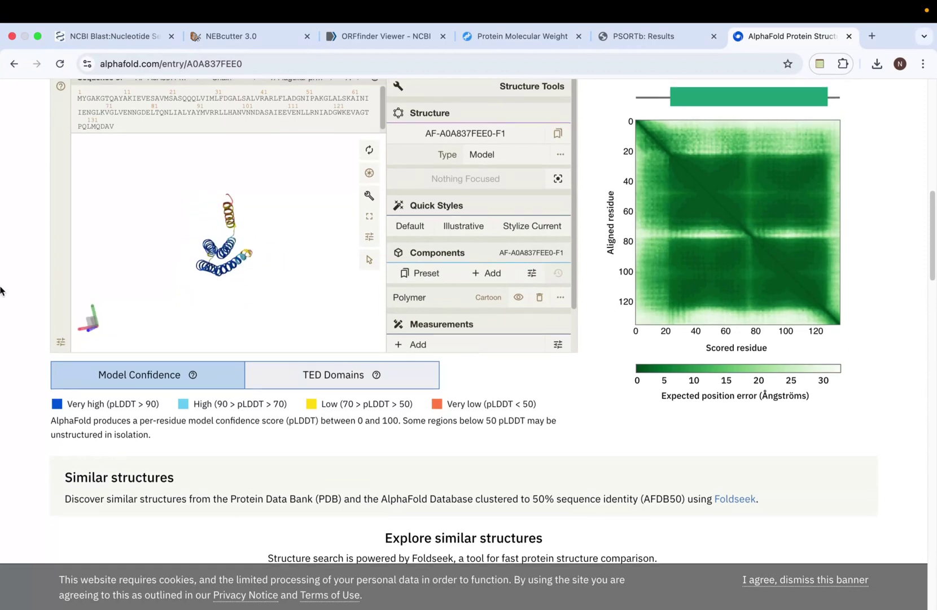
scroll(14, 289, "up", 3)
left_click_drag(130, 294, 164, 373)
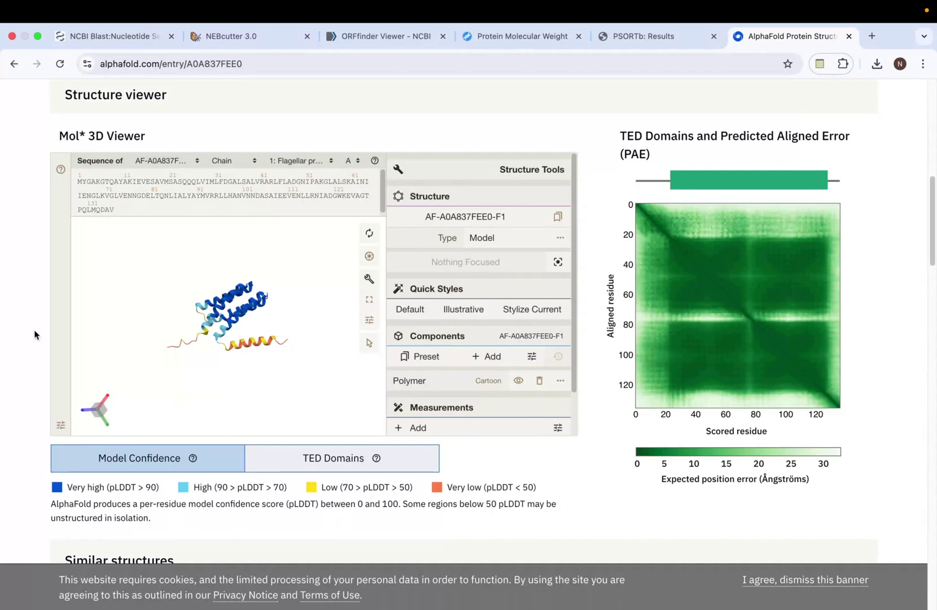
left_click_drag(146, 300, 268, 364)
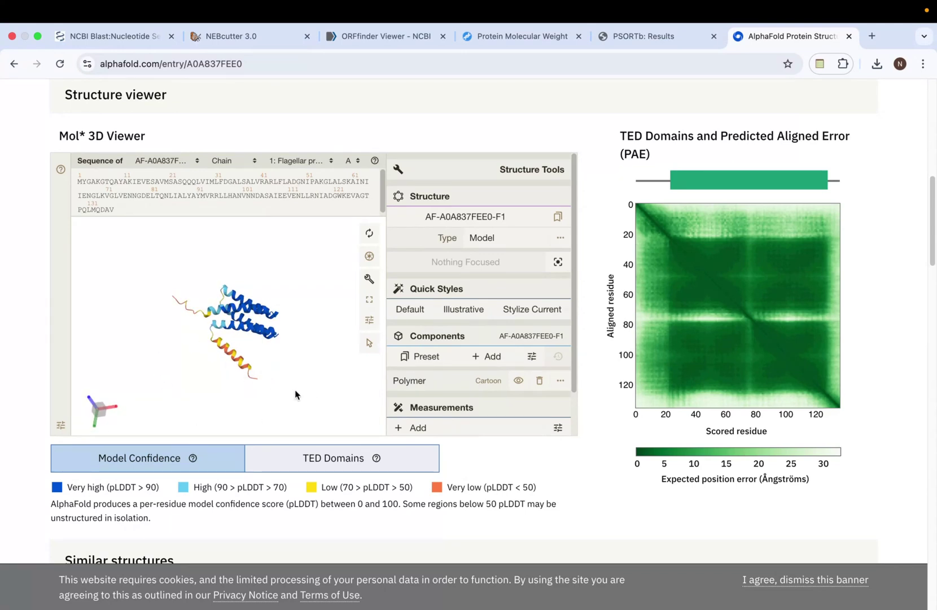
- Check the gene name in the AlphaFold entry's information and the BLAST alignment's organism title, returning to the AlphaFold structure viewer
scroll(870, 436, "up", 5)
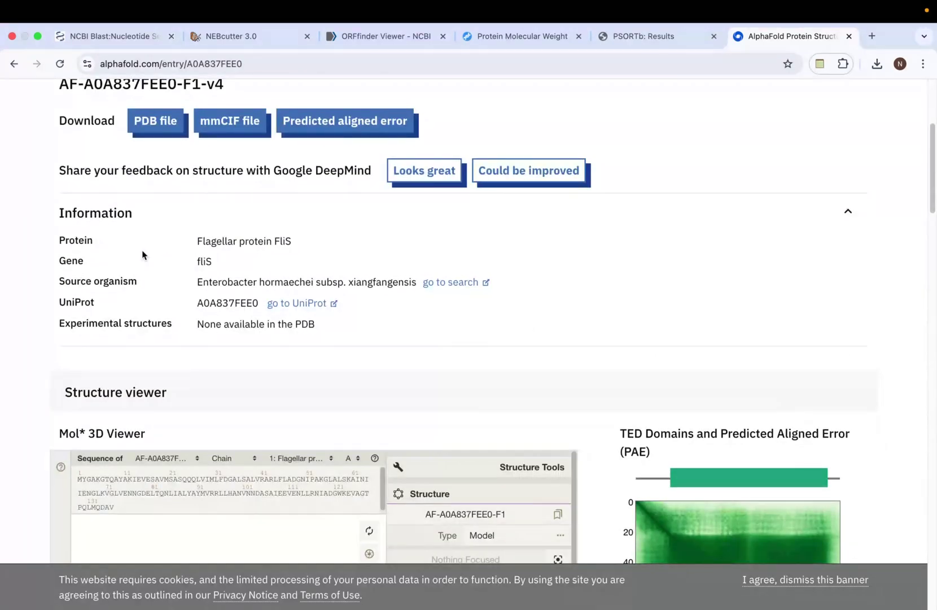
left_click_drag(216, 266, 194, 268)
left_click(101, 39)
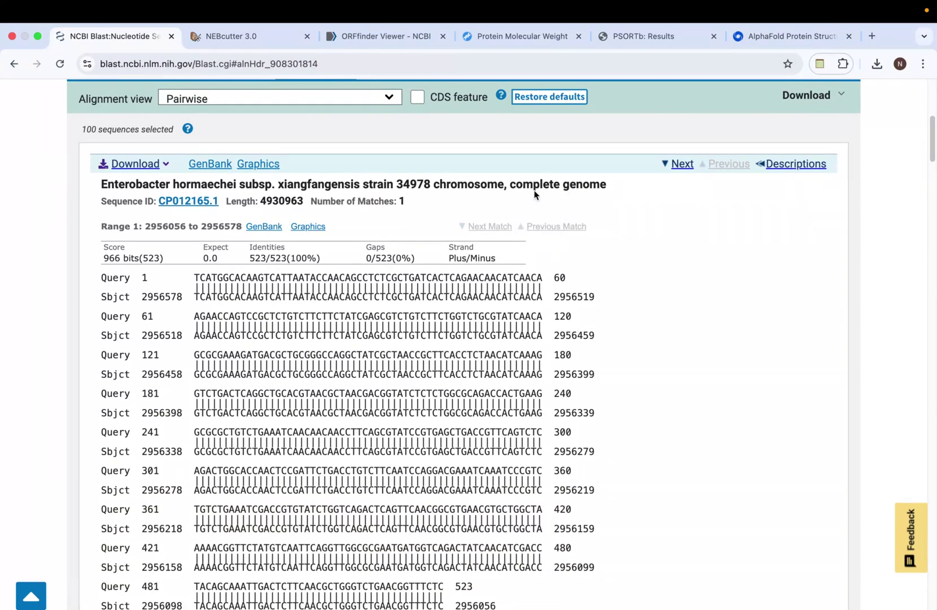
left_click(776, 36)
scroll(824, 232, "down", 6)
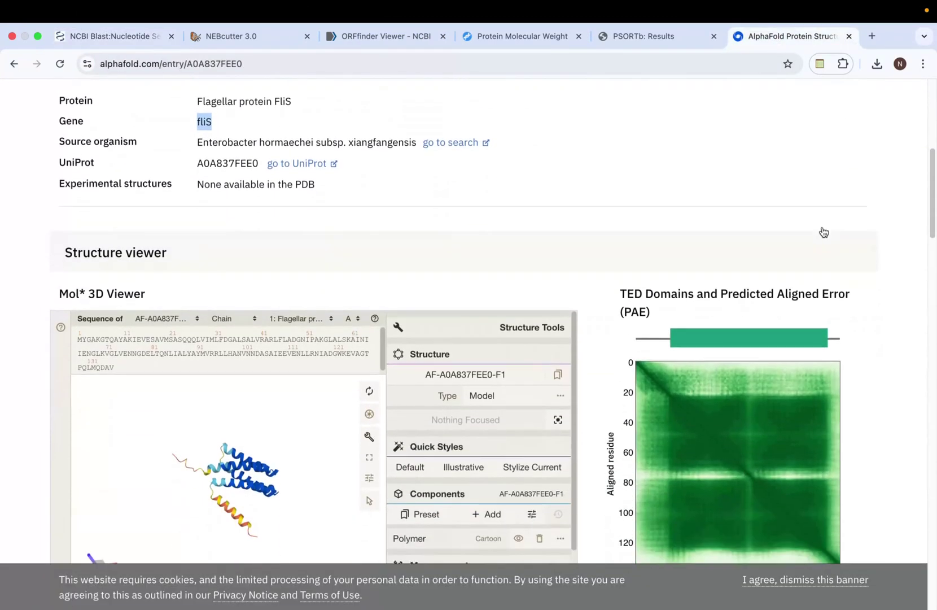
scroll(905, 244, "up", 2)
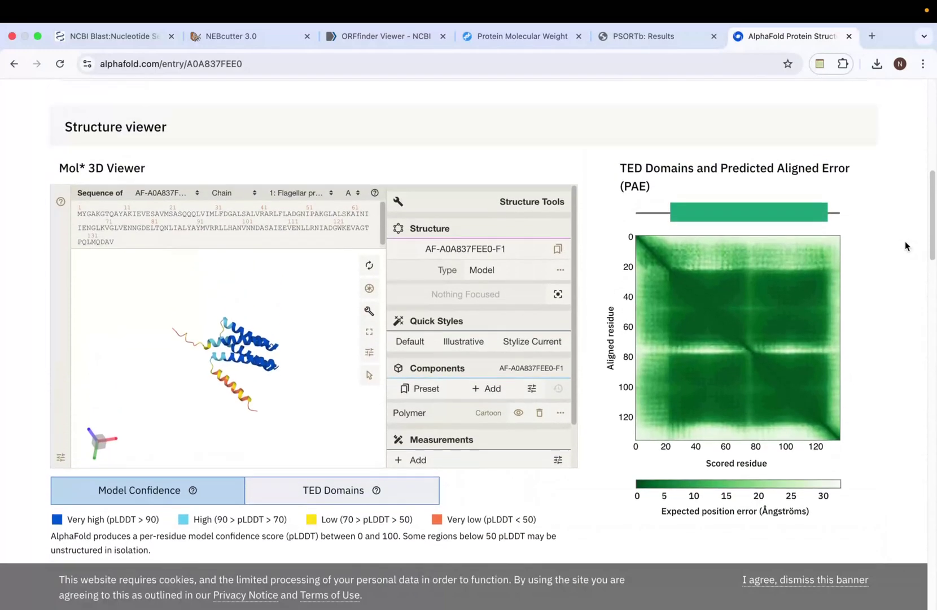
scroll(905, 246, "down", 1)
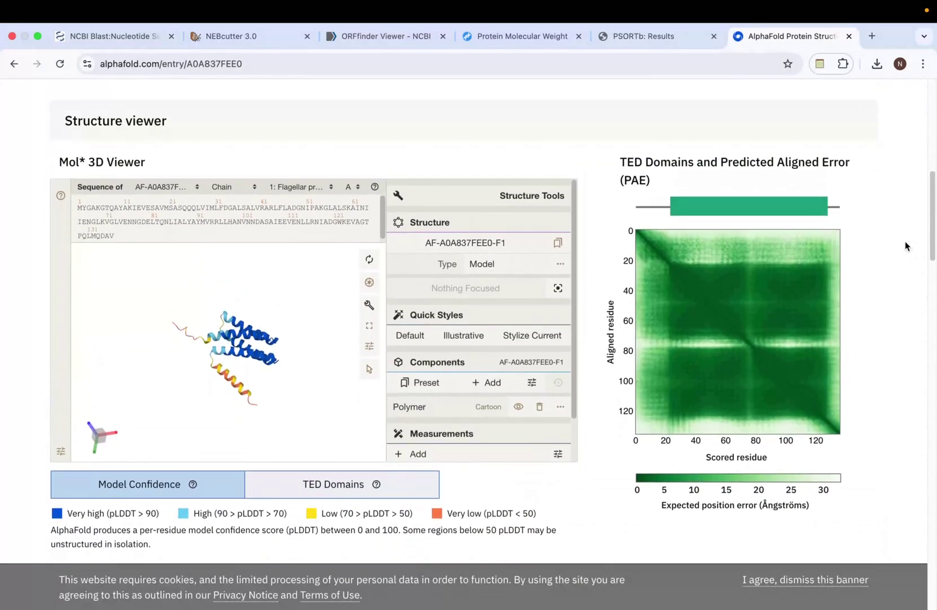